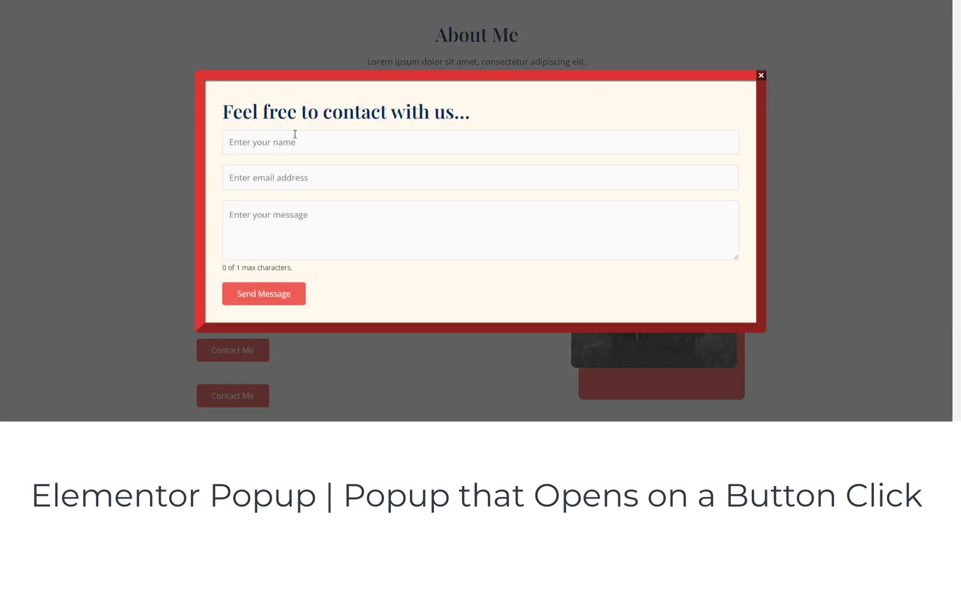
Close the contact form popup and reopen it from the second Contact Me button
click(761, 76)
click(252, 391)
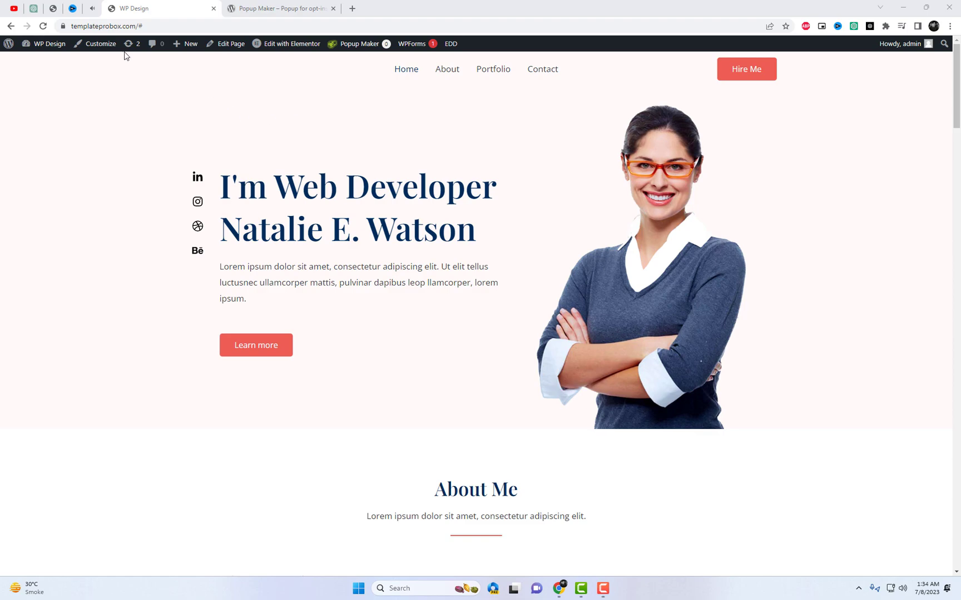
Open the WP Design admin Dashboard in a new tab and drag that tab to first position
scroll(592, 288, down, 4)
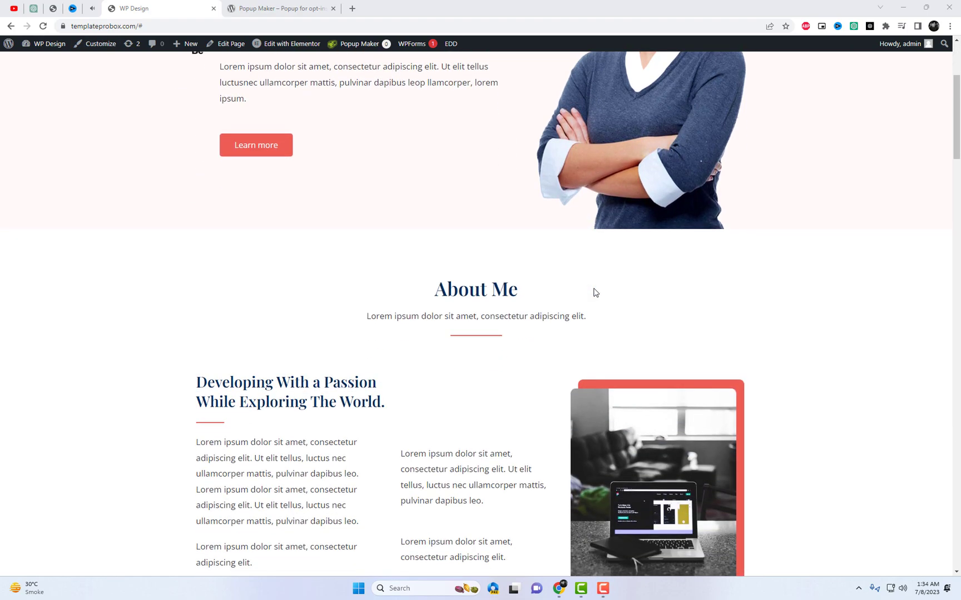
scroll(298, 238, up, 1)
scroll(298, 238, up, 3)
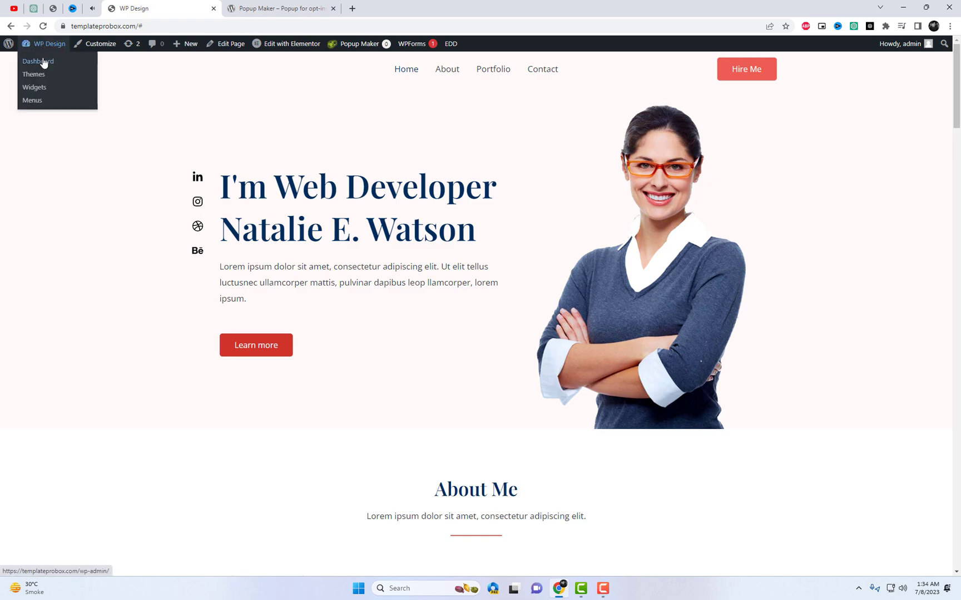
right_click(40, 61)
click(79, 69)
drag(250, 8, 150, 6)
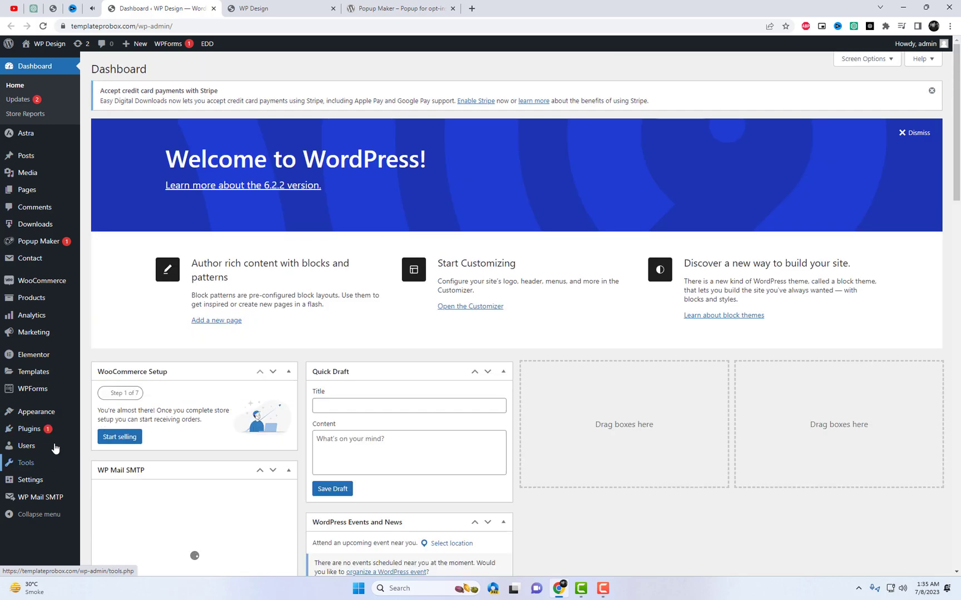
Search Add Plugins for 'Popup Maker', confirm it is already Active, then go to All Popups
mouse_move(55, 435)
click(103, 430)
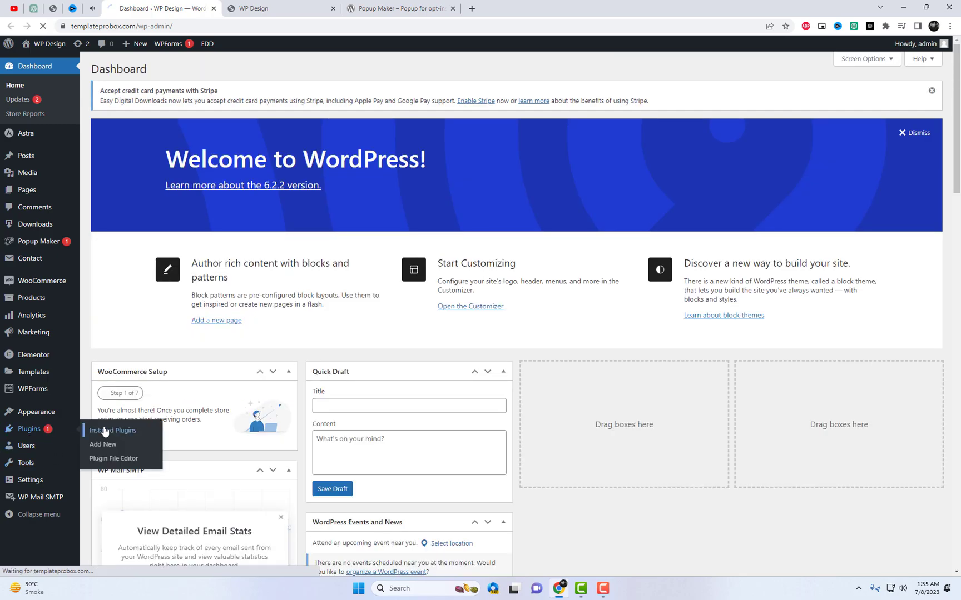
click(152, 69)
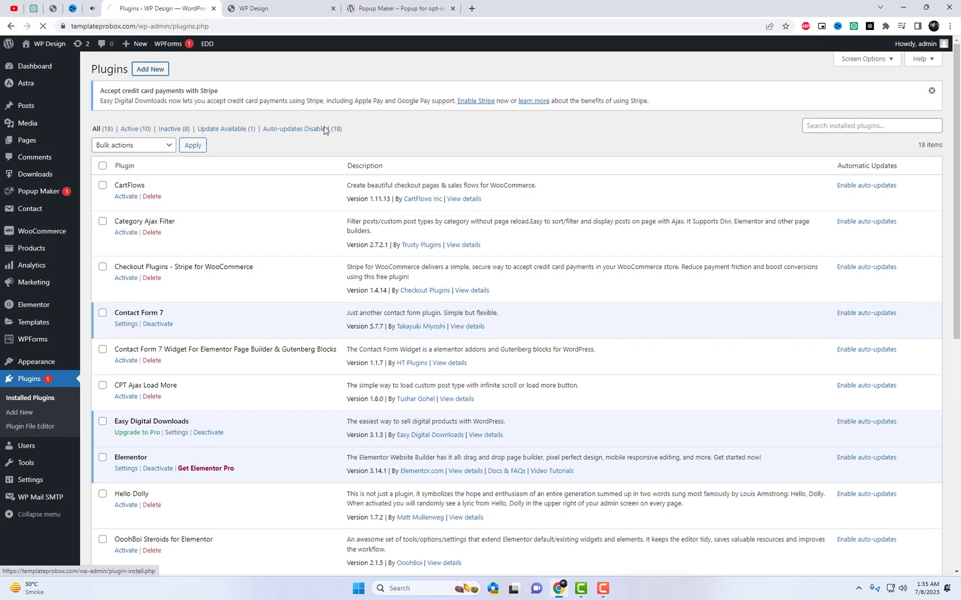
click(806, 131)
text(Popup Maker)
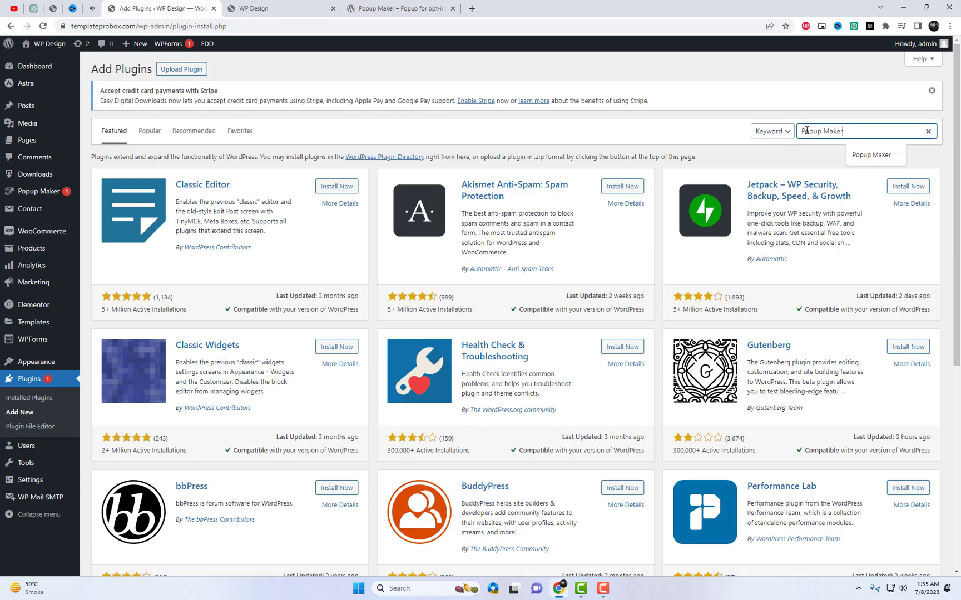
key(Return)
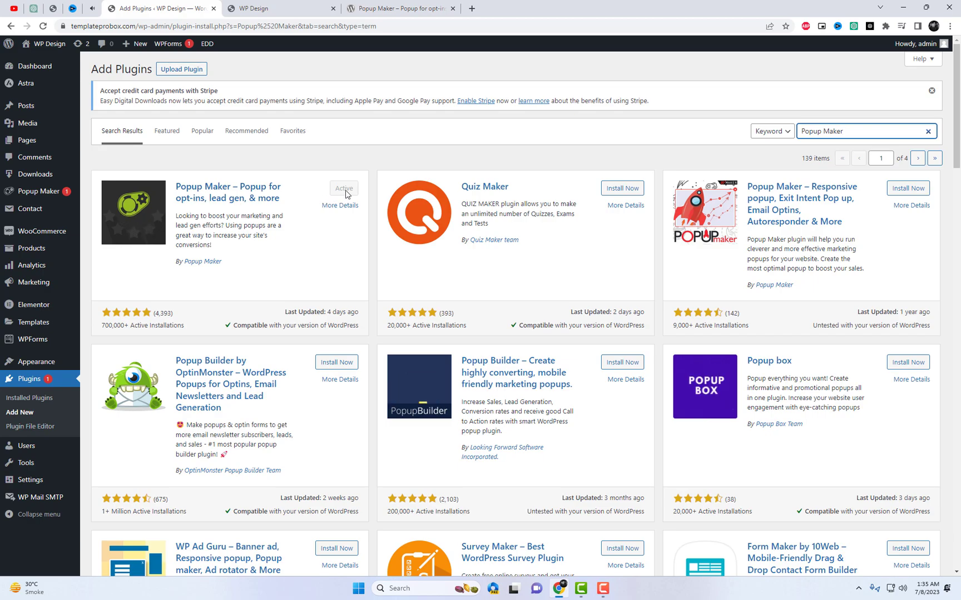
mouse_move(56, 190)
click(114, 194)
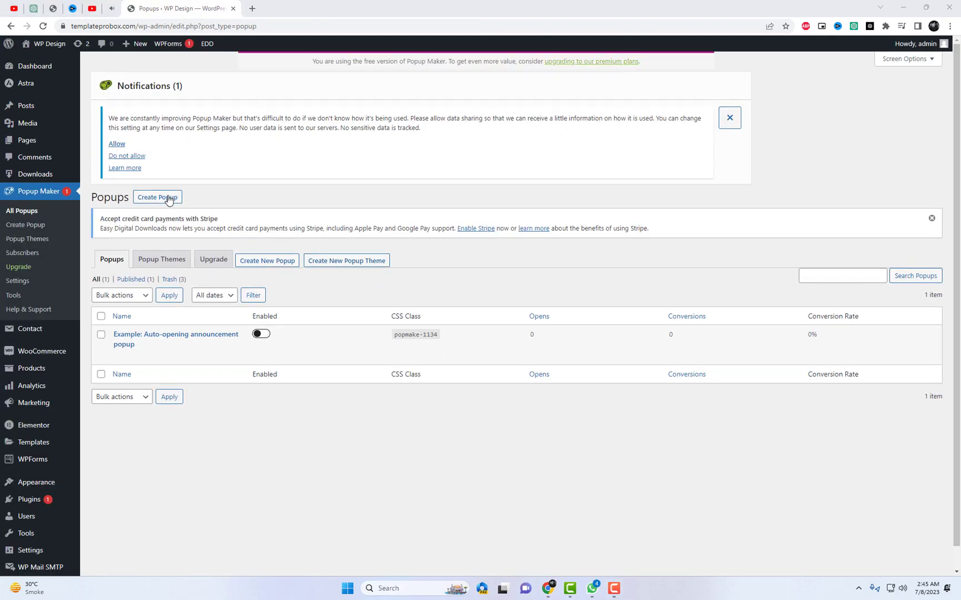
Create a new popup and name it 'Contact Us popup'
click(168, 199)
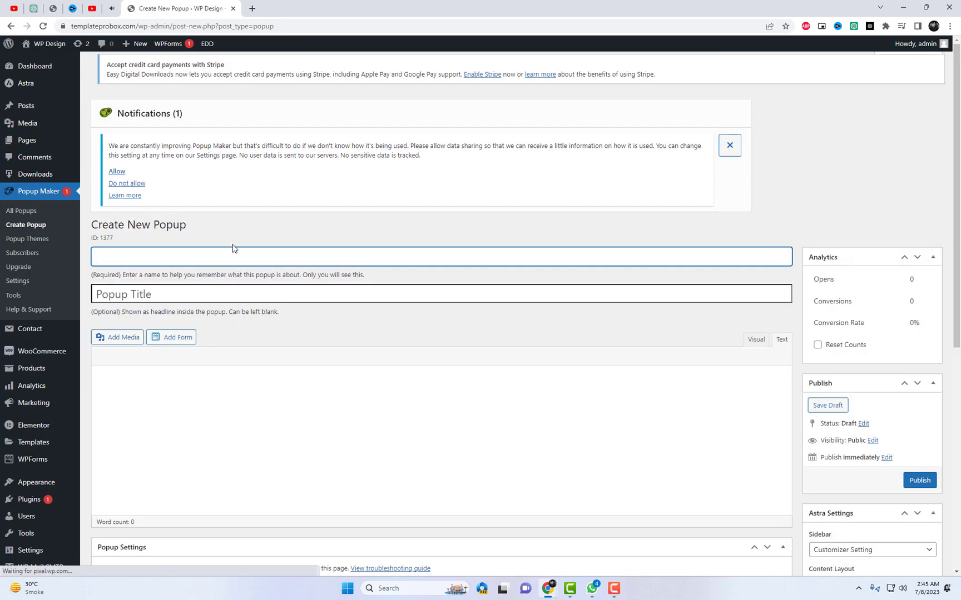
click(227, 266)
text(Contact Us popup)
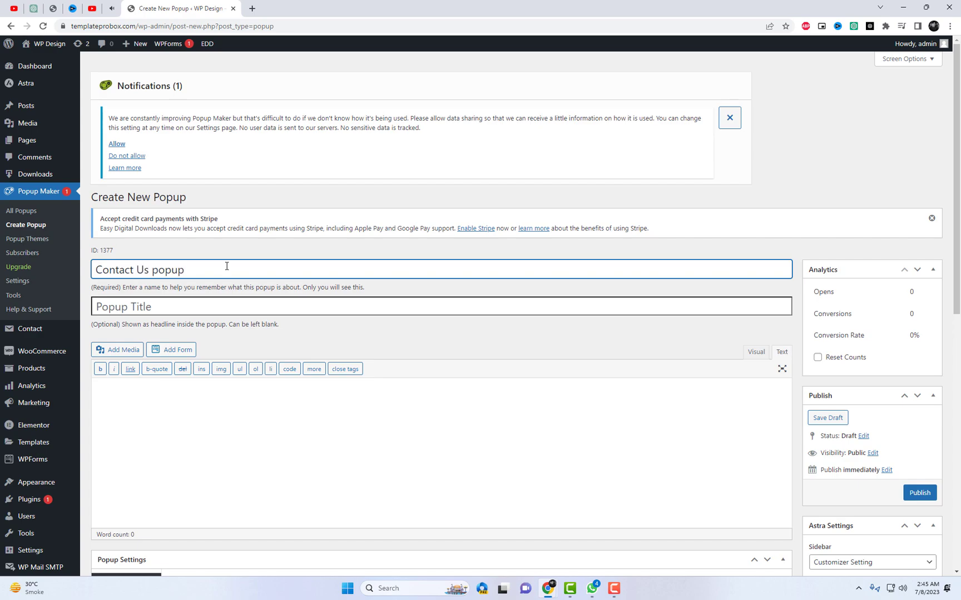
Write the popup content as an h3 heading 'Feel free to contact with us...'
scroll(222, 301, down, 2)
click(219, 336)
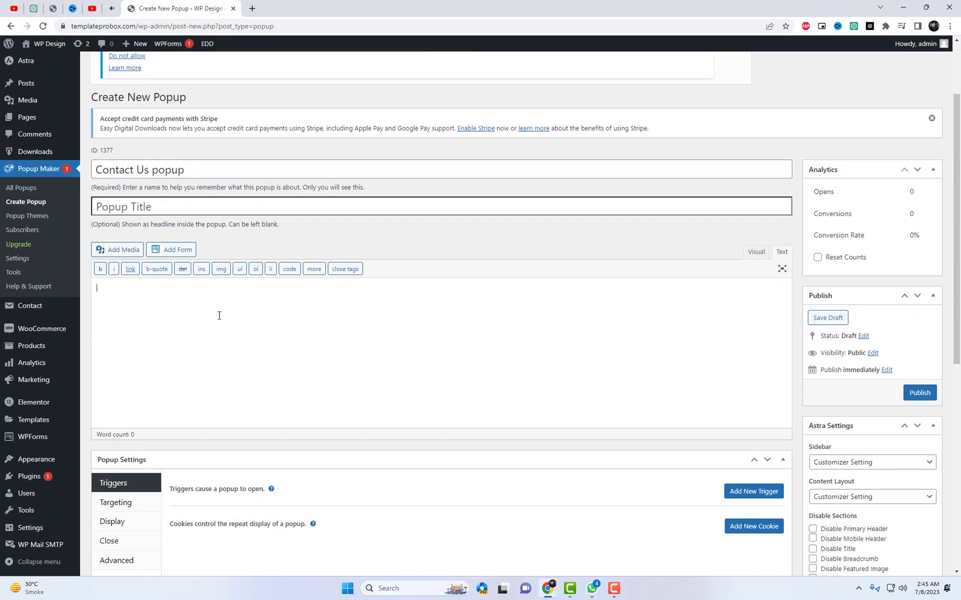
text(Feel free to contact with us...)
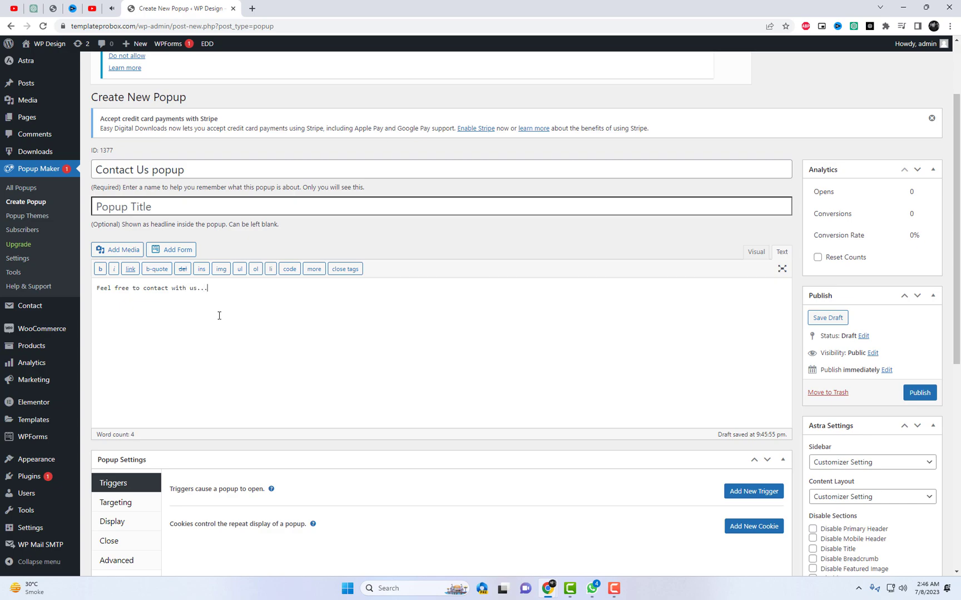
text(<h3>)
Open the WPForms All Forms overview in a new tab
mouse_move(43, 442)
right_click(102, 377)
click(134, 384)
click(264, 3)
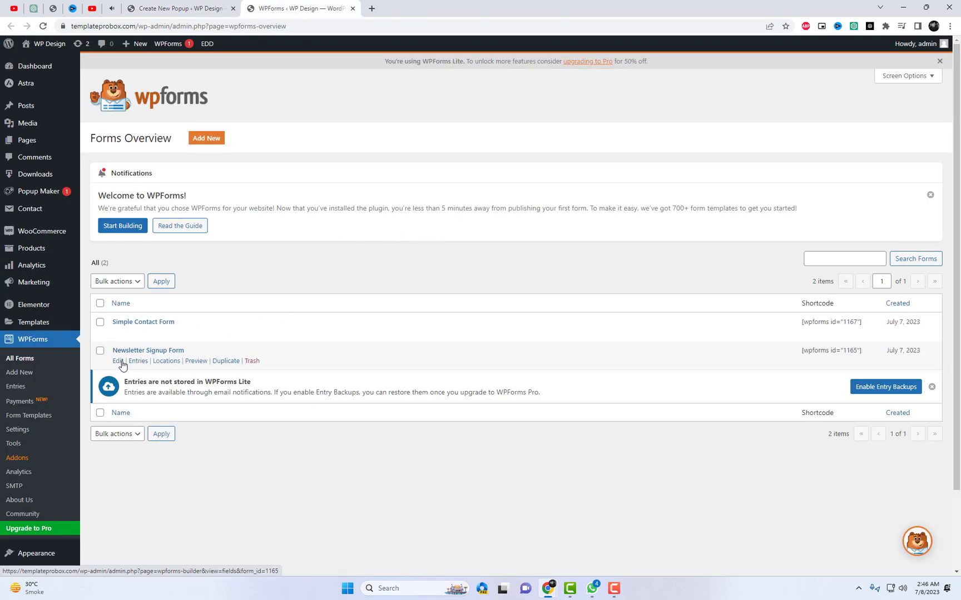
Copy the Simple Contact Form shortcode from the forms list
drag(802, 351, 862, 351)
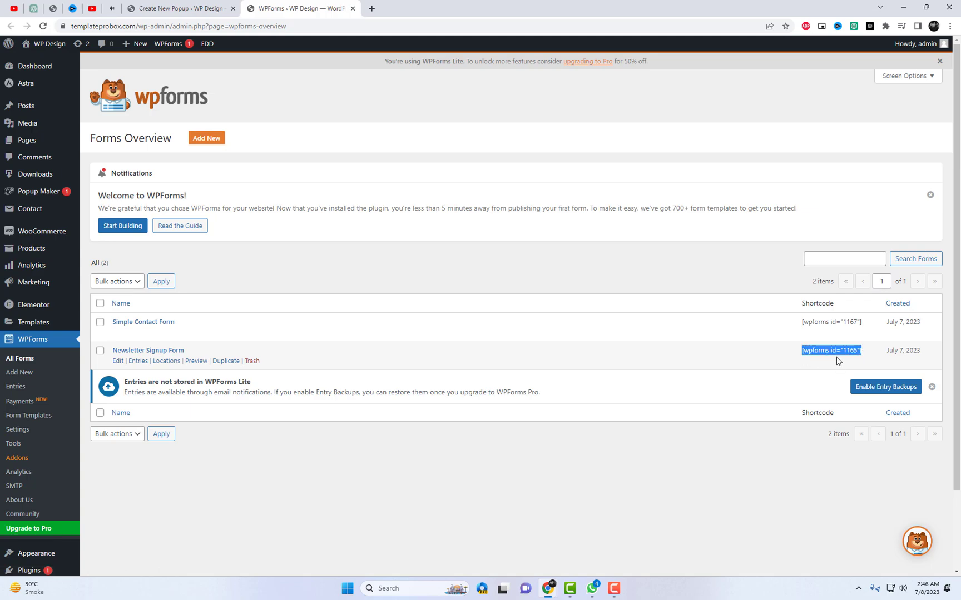
right_click(842, 350)
click(823, 359)
click(612, 472)
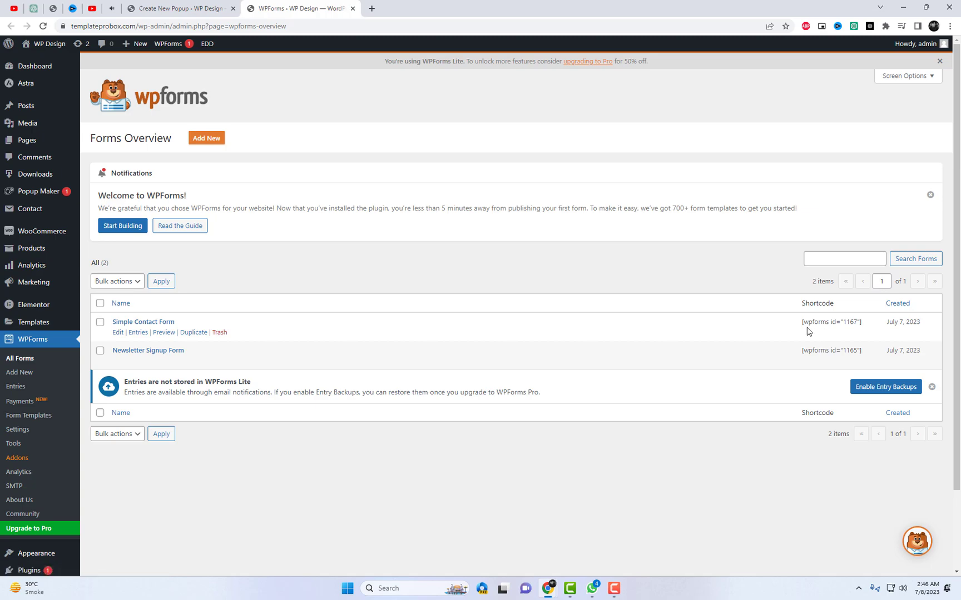
drag(801, 322, 861, 322)
right_click(854, 326)
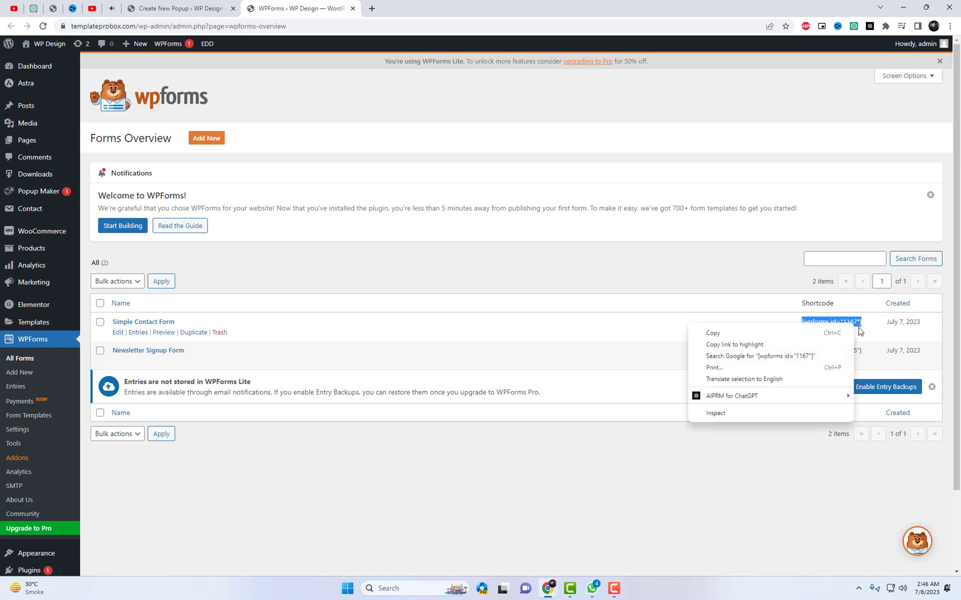
click(839, 334)
Paste the shortcode [wpforms id="1167"] below the heading in the Contact Us popup content
click(117, 334)
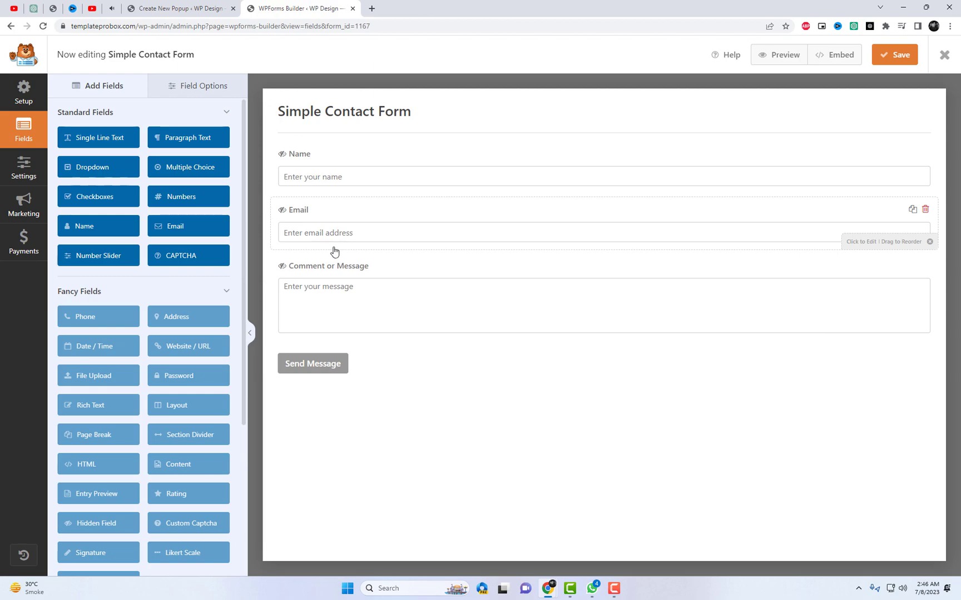
click(195, 4)
click(254, 294)
key(ctrl+v)
scroll(581, 275, down, 3)
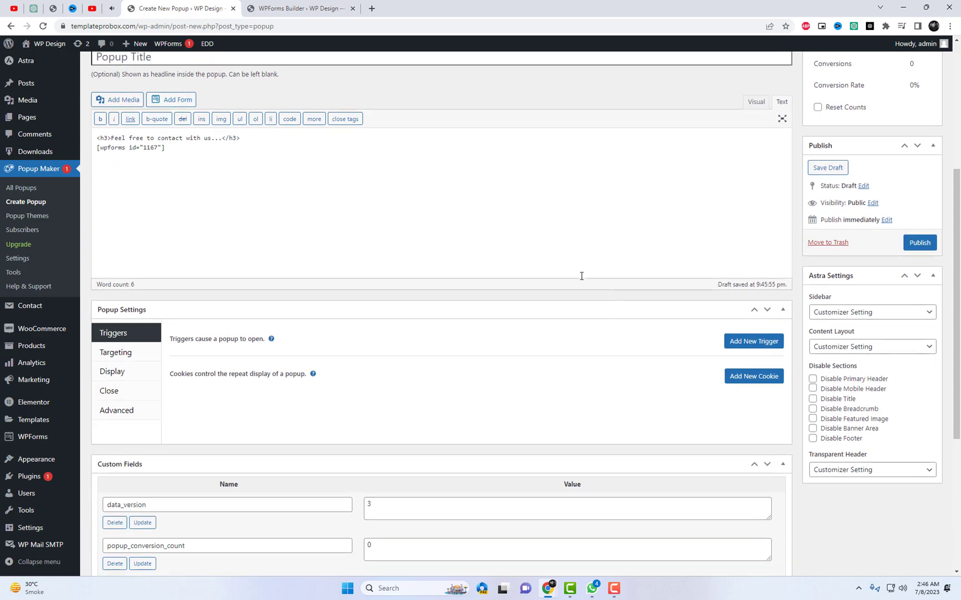
Add a Click Open trigger with the cookie set to Manual
click(751, 342)
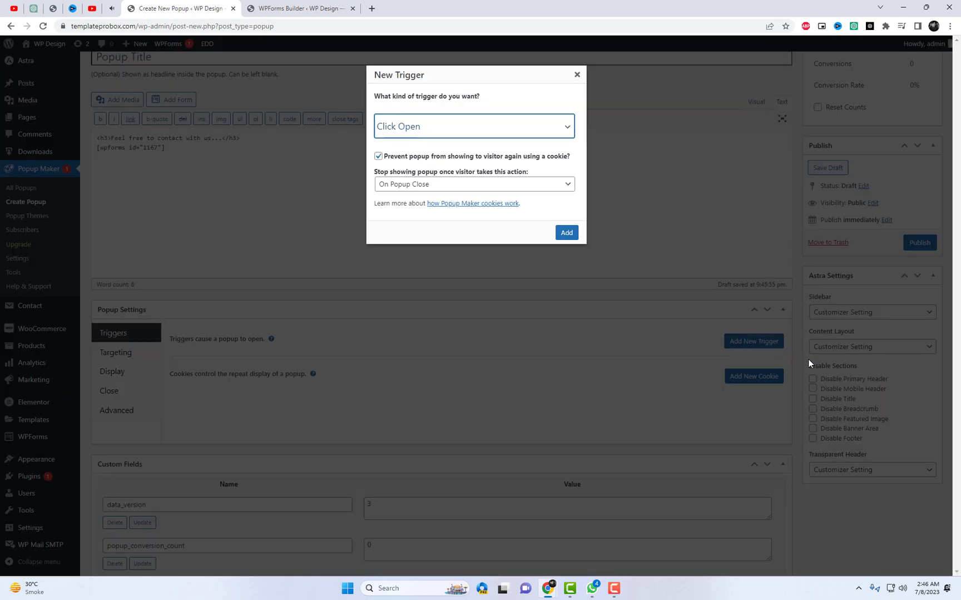
click(402, 128)
click(401, 130)
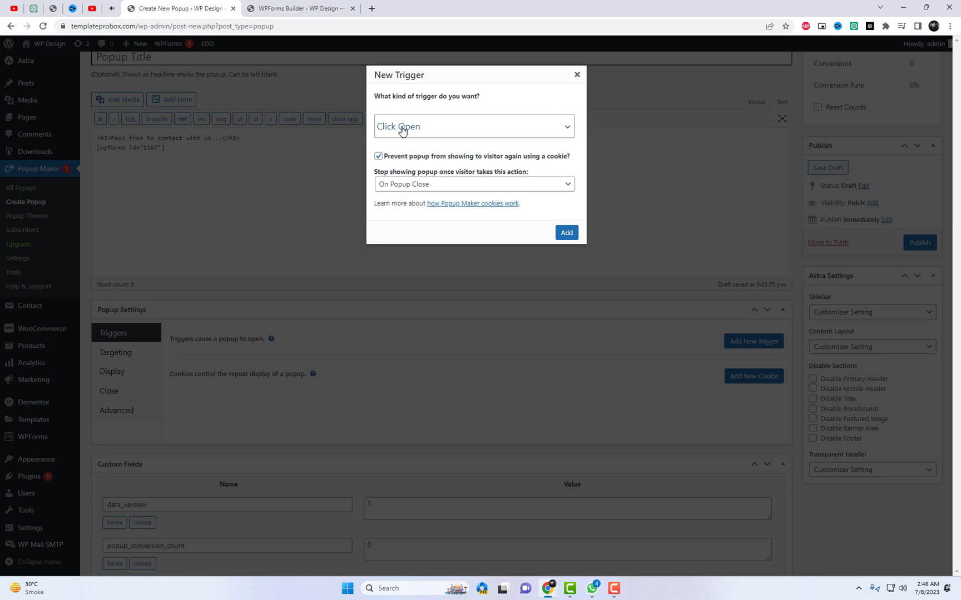
click(412, 186)
click(413, 247)
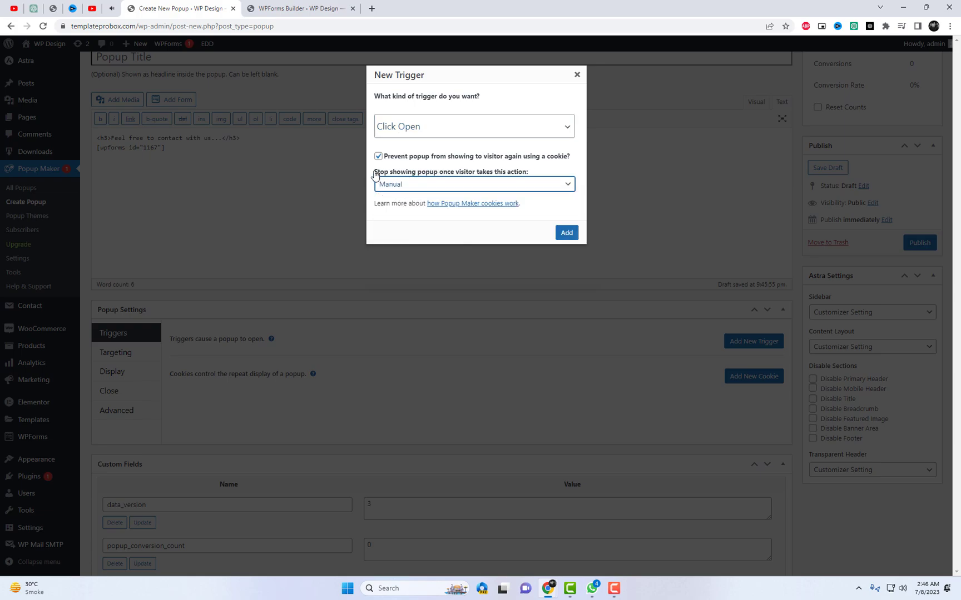
click(568, 236)
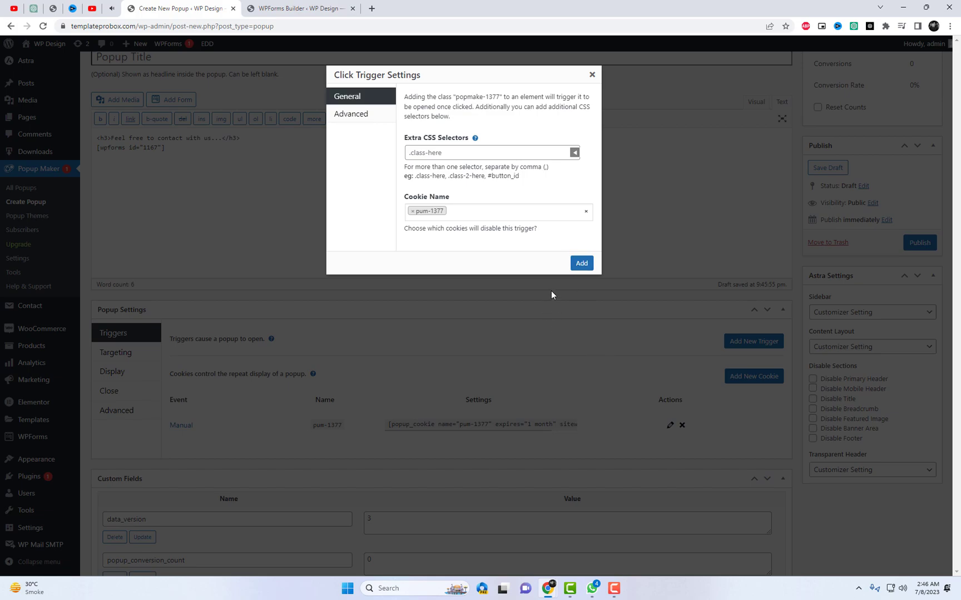
Enter '.openform,#open' as the trigger's extra CSS selectors and save the trigger
click(439, 153)
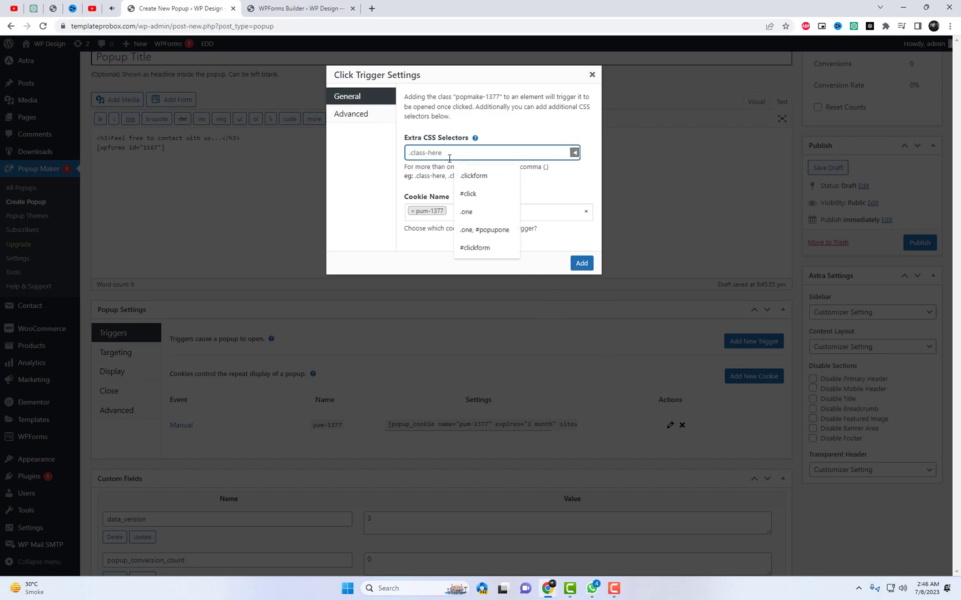
text(.)
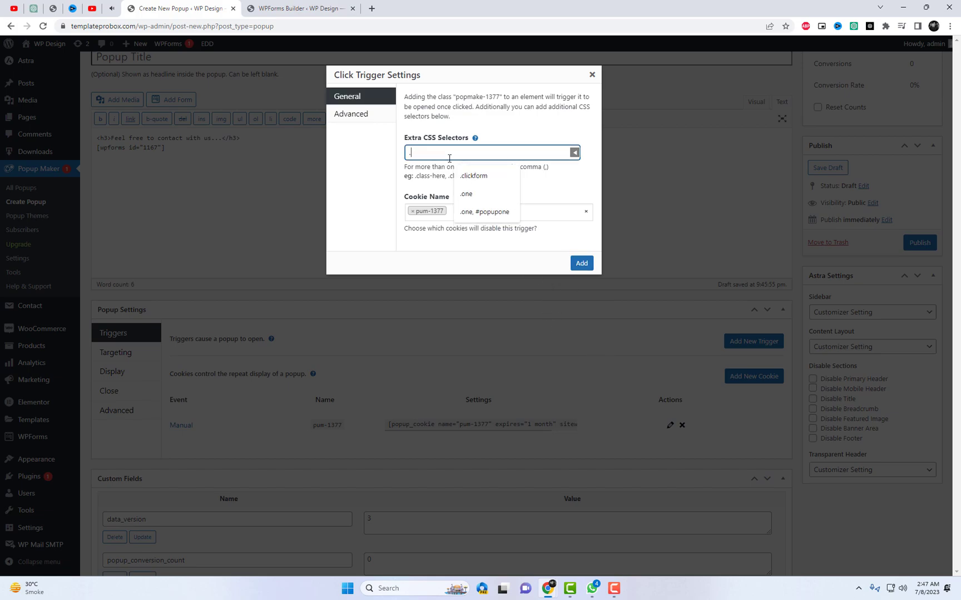
text(openform)
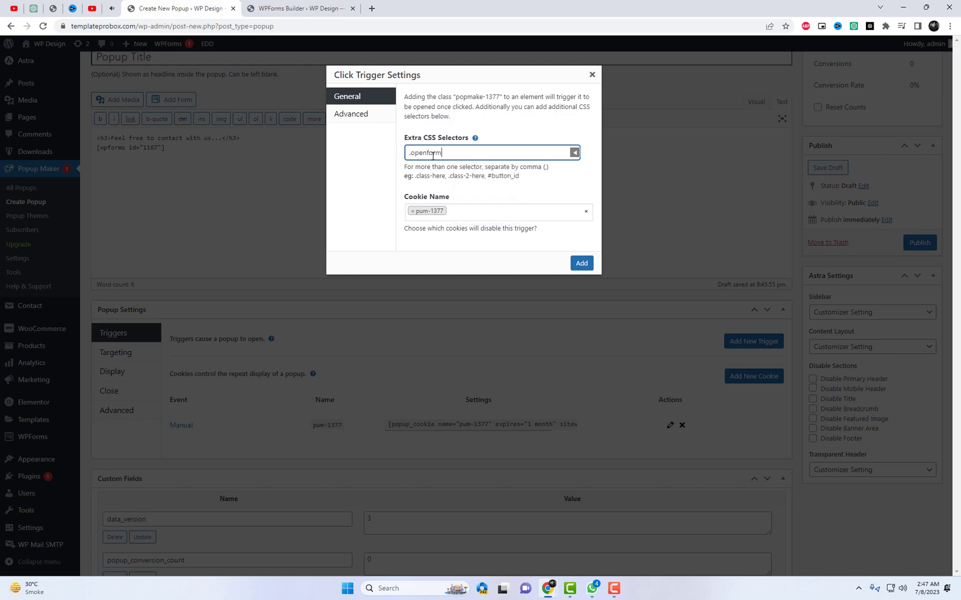
double_click(428, 153)
click(452, 151)
click(587, 268)
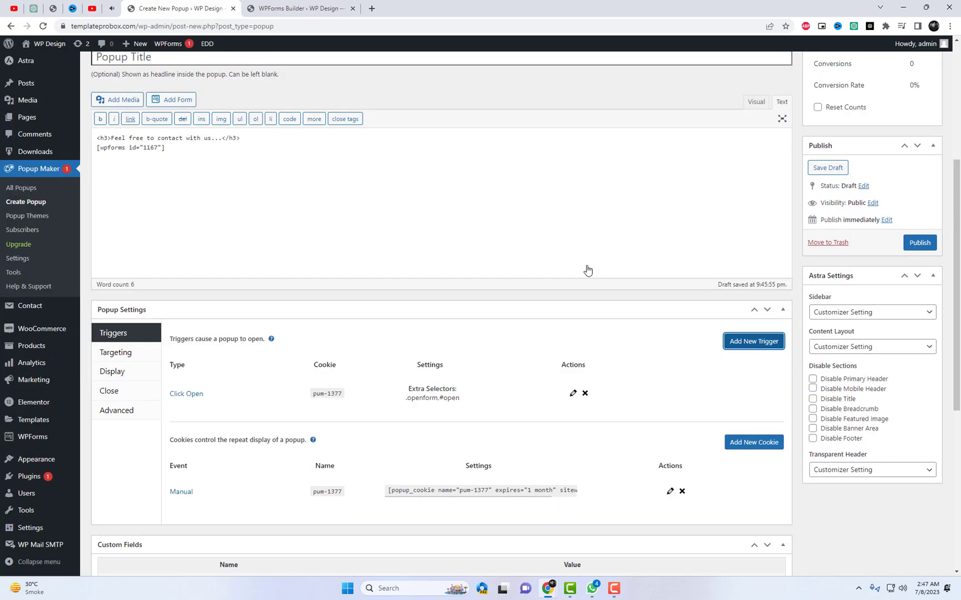
Target the popup at All Pages and All Posts, then update the popup
scroll(431, 356, down, 1)
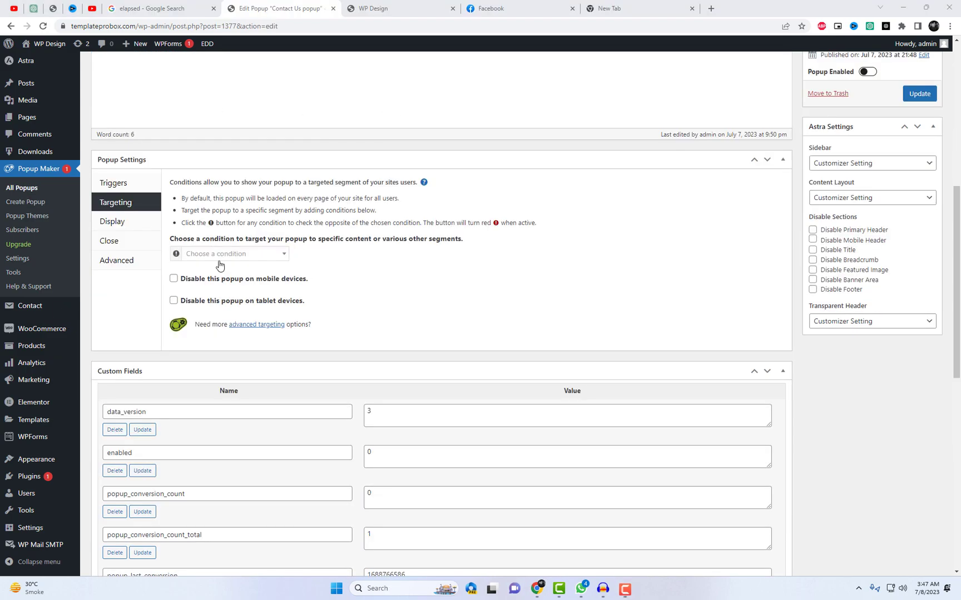
click(228, 257)
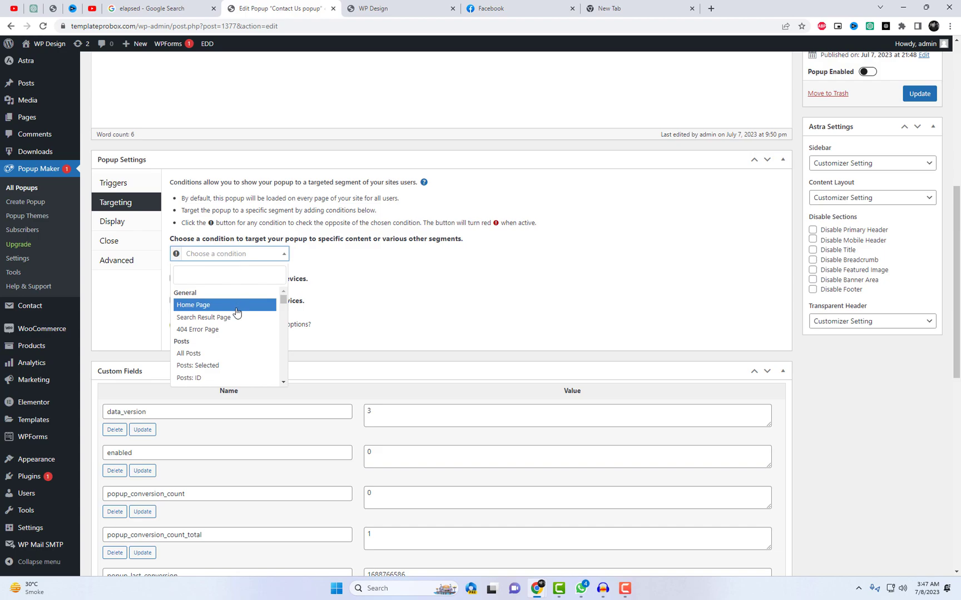
scroll(236, 314, down, 2)
scroll(256, 321, up, 2)
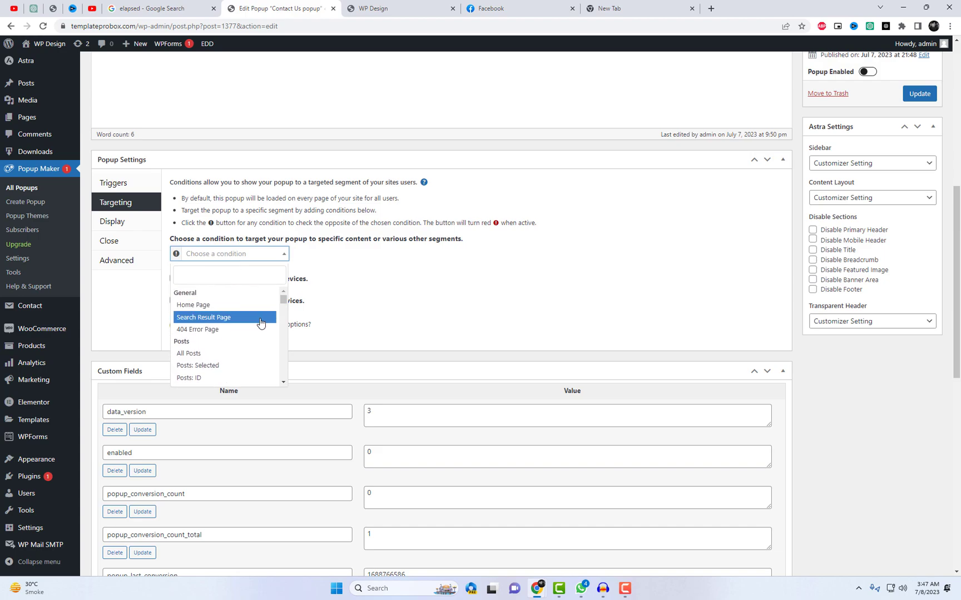
drag(283, 301, 284, 310)
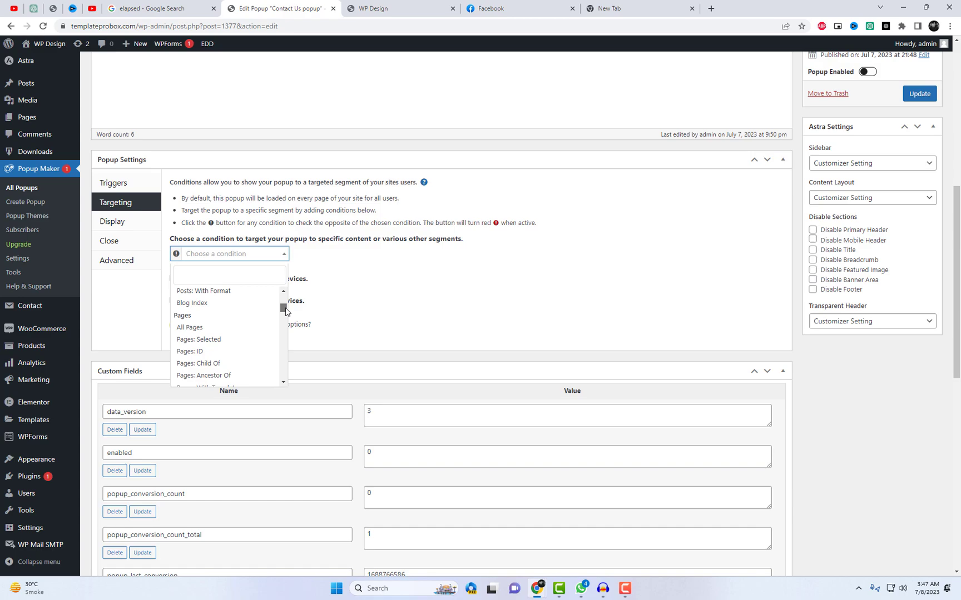
click(206, 328)
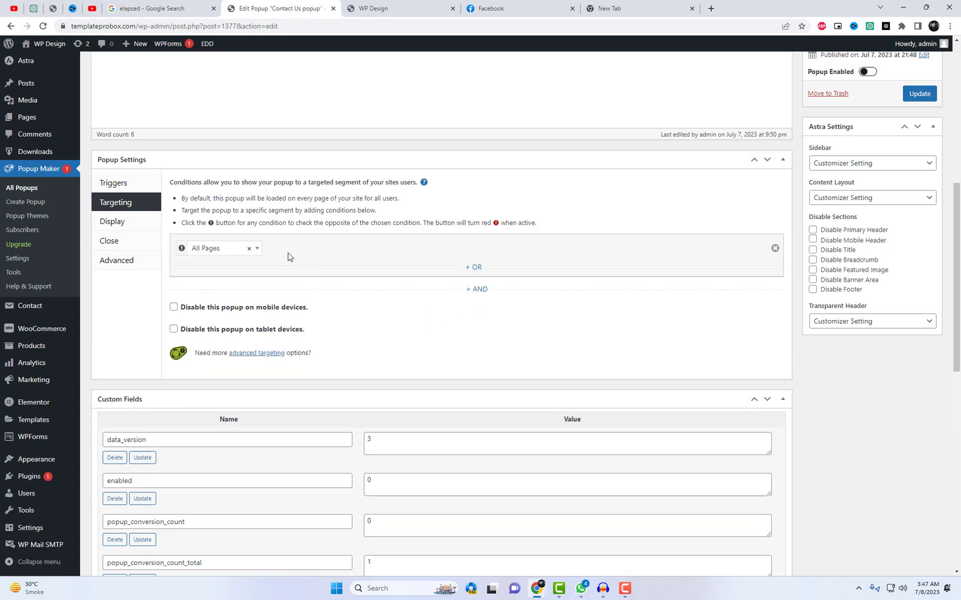
click(476, 289)
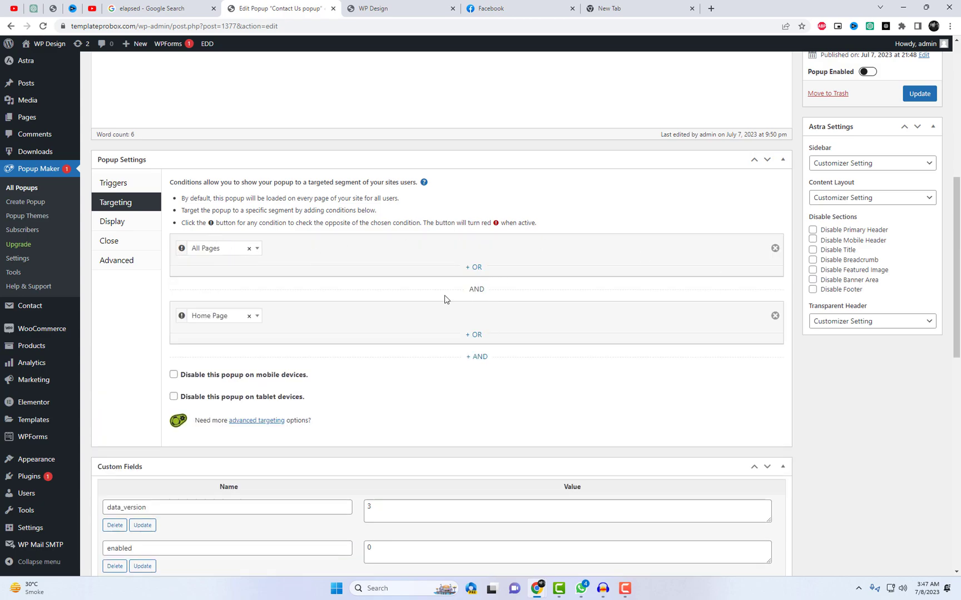
click(241, 317)
click(209, 416)
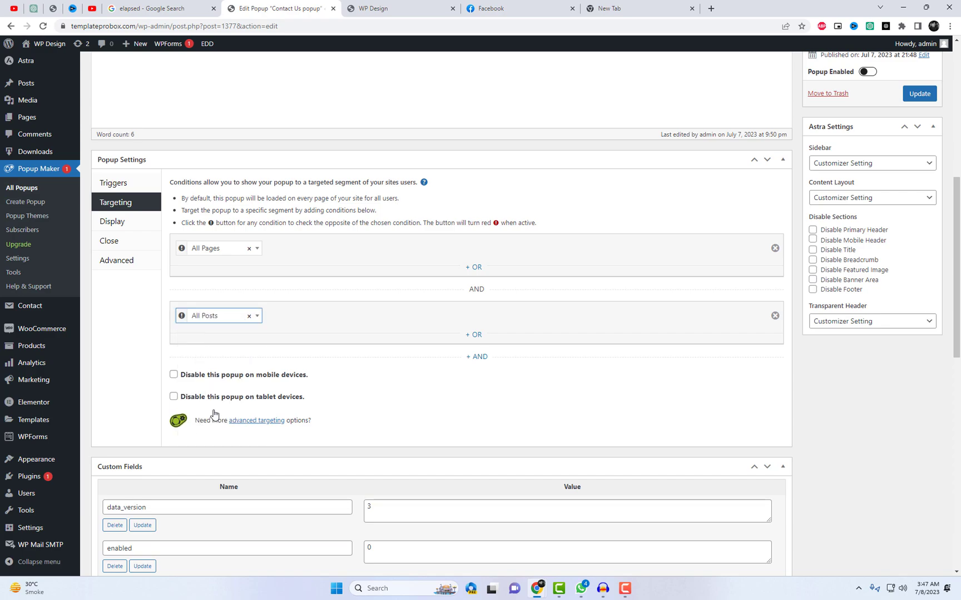
click(920, 94)
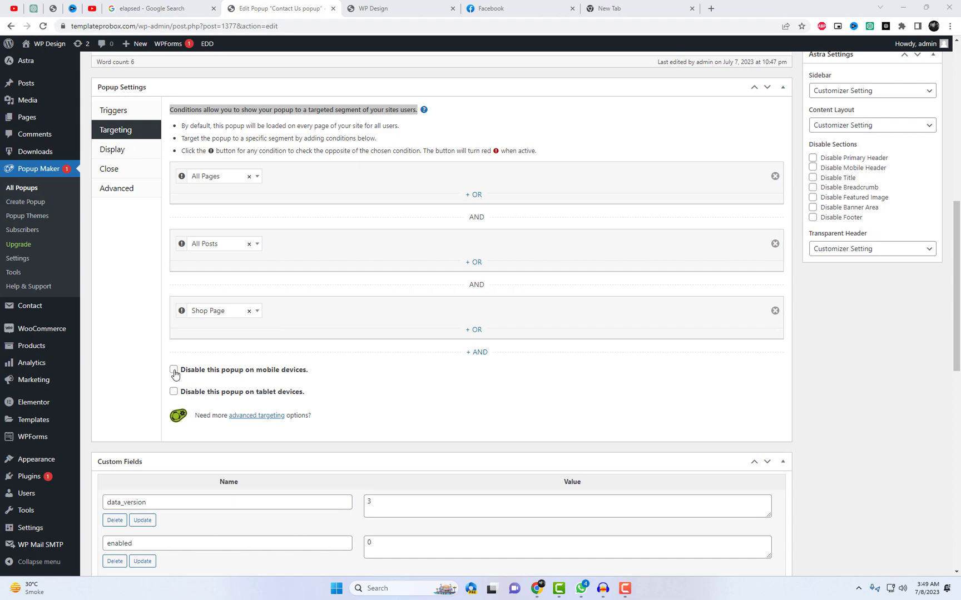
Disable the popup on mobile and tablet devices
click(174, 371)
click(174, 392)
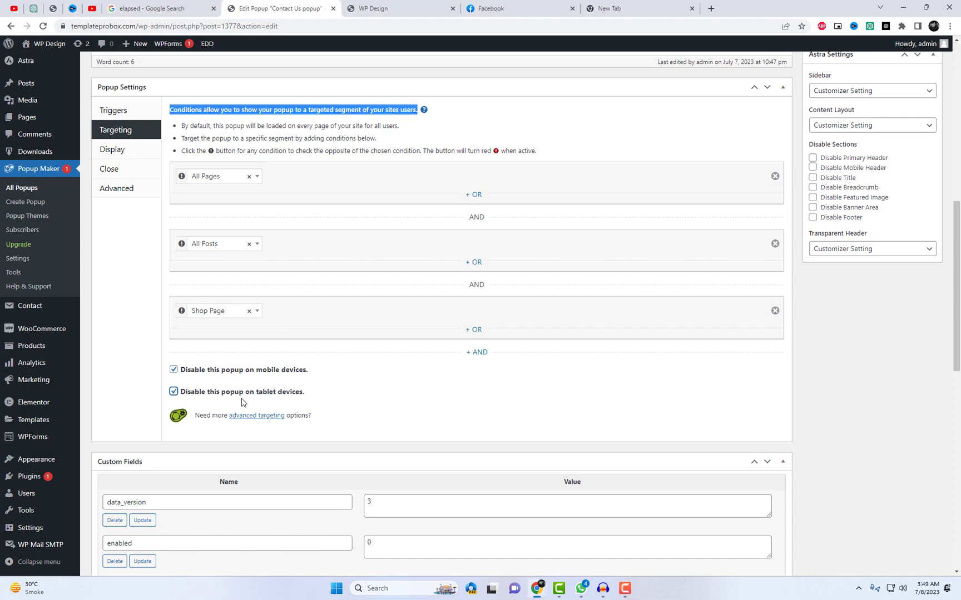
drag(321, 375, 181, 372)
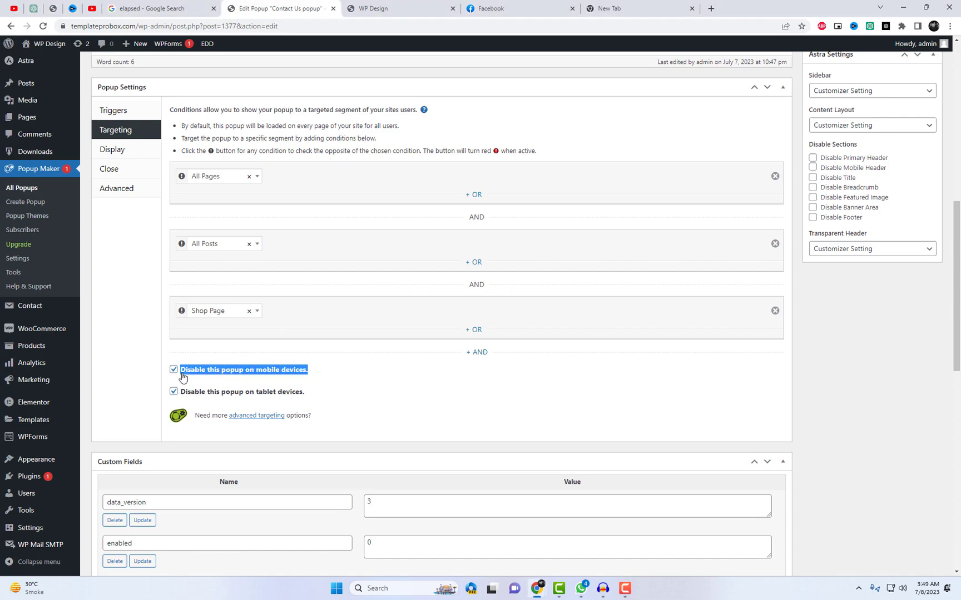
click(322, 383)
drag(309, 393, 181, 396)
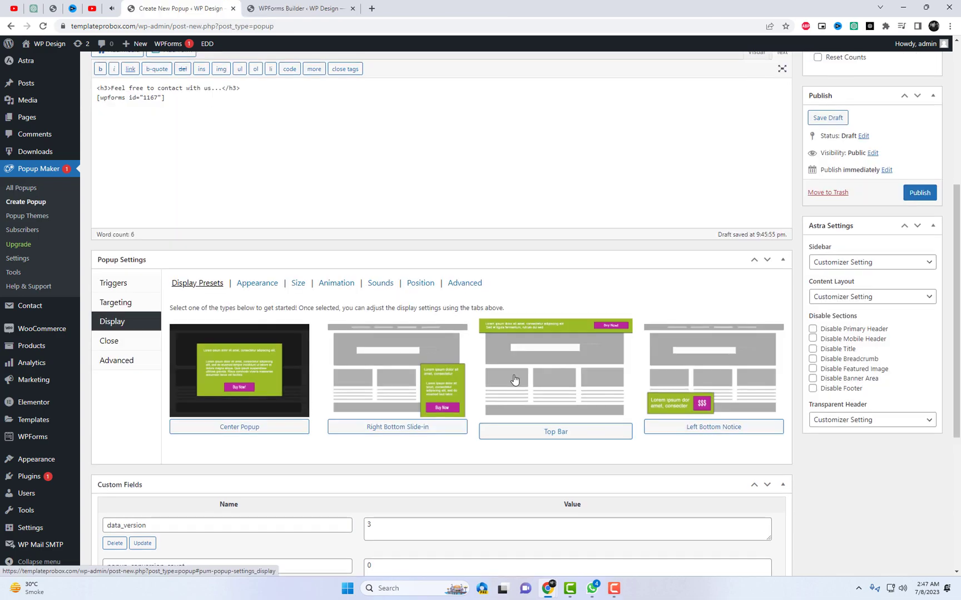
scroll(336, 323, down, 2)
Apply the Center Popup display preset and keep the Framed Border theme
click(275, 289)
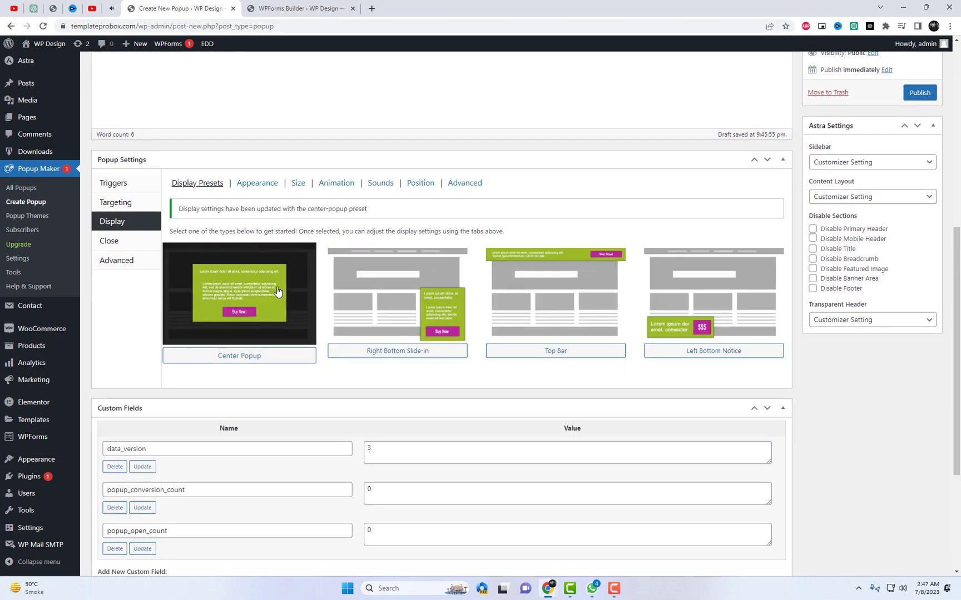
click(264, 187)
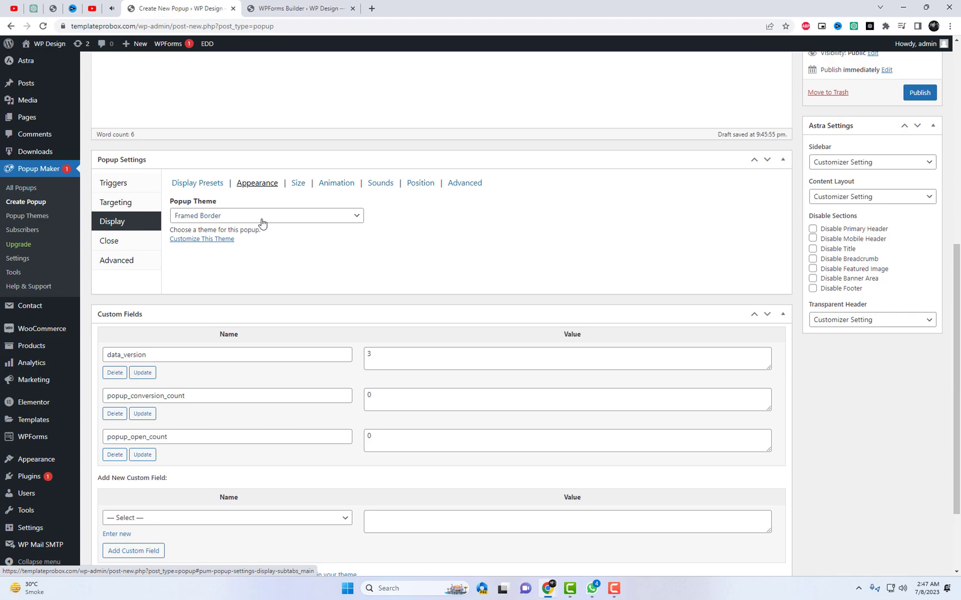
click(262, 216)
click(221, 282)
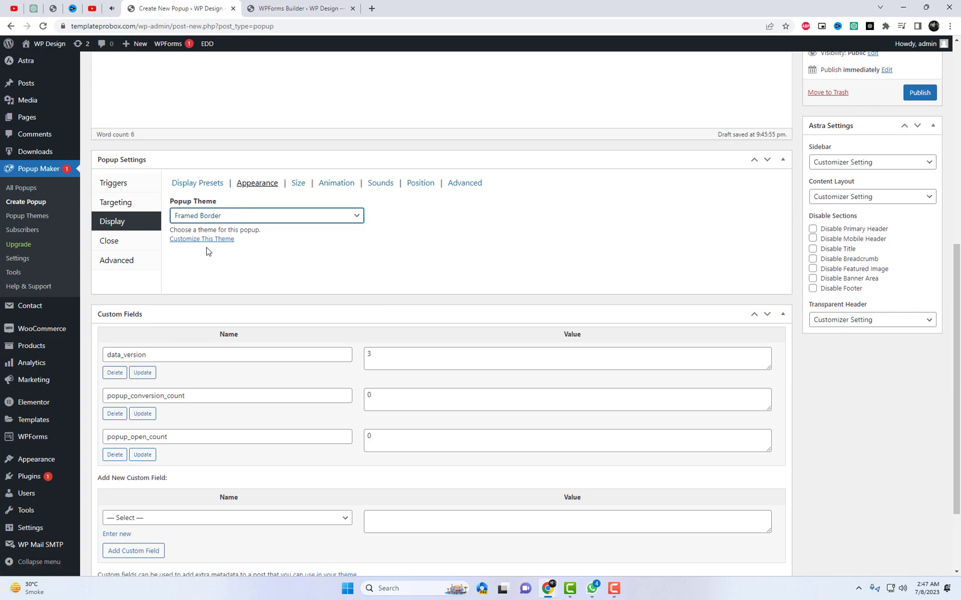
Open the Framed Border theme's customisation page in a new tab
right_click(206, 245)
click(232, 250)
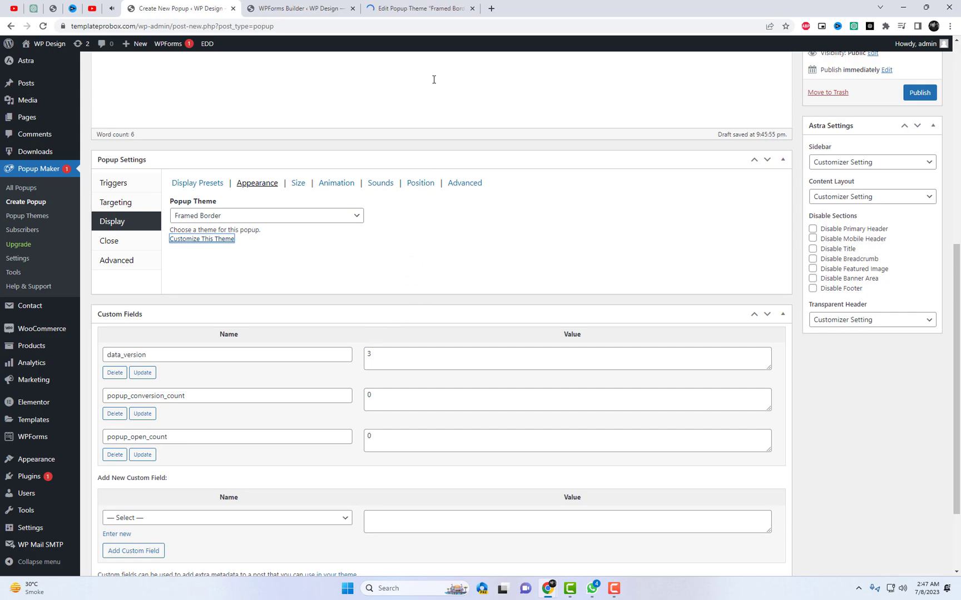
click(215, 221)
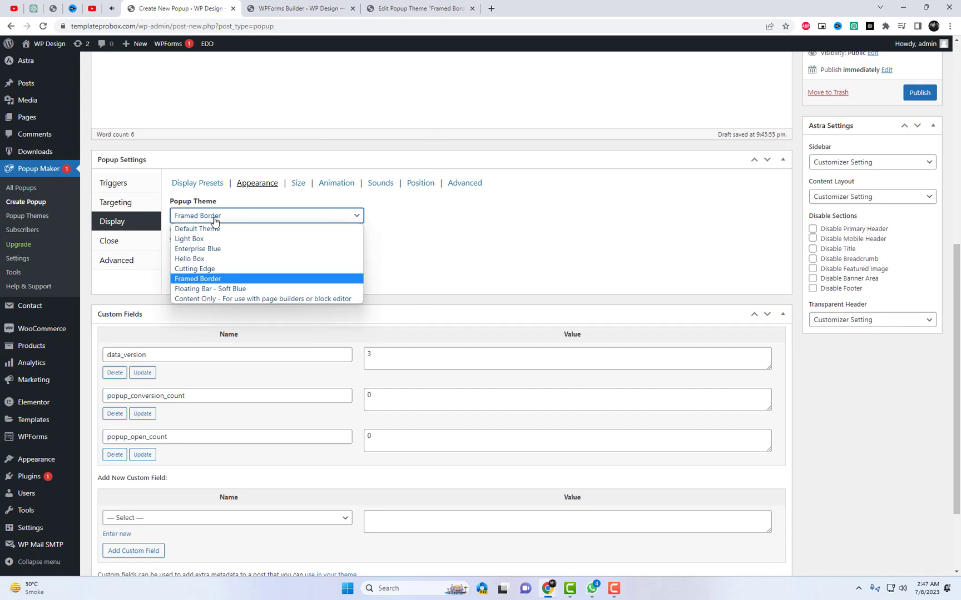
click(214, 221)
click(423, 9)
scroll(467, 295, down, 1)
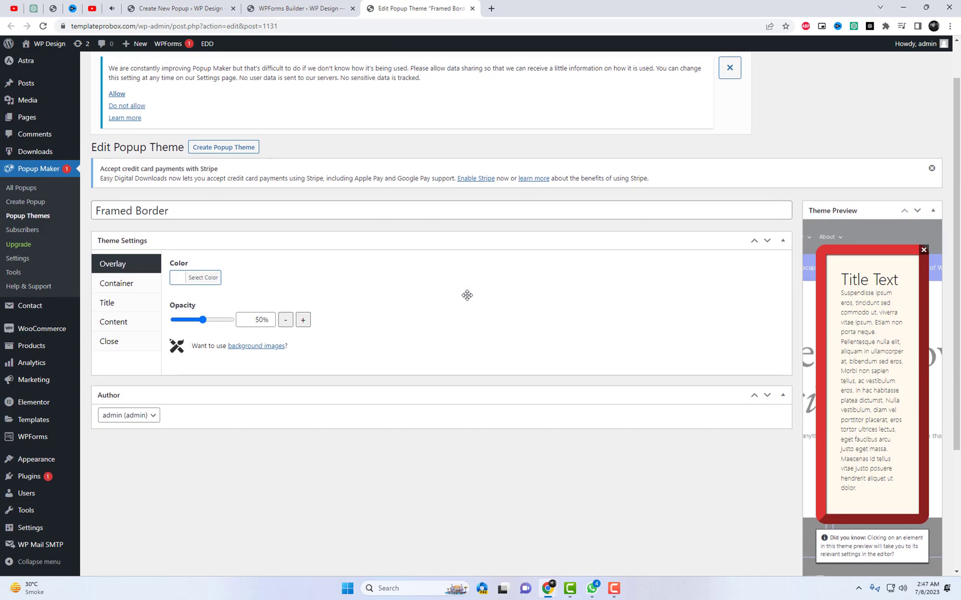
Set the theme container's padding to 25px and border radius to 7px
click(131, 288)
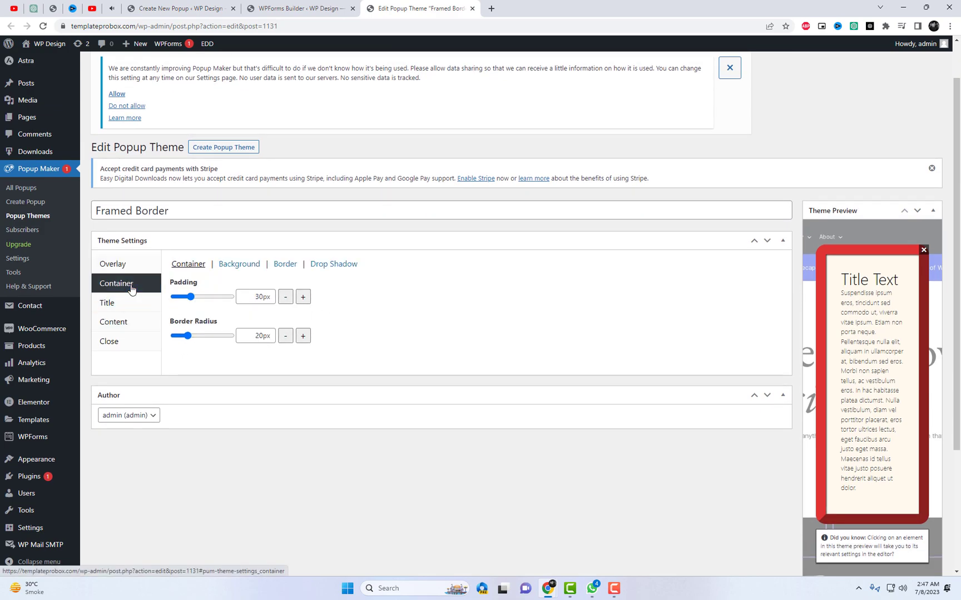
drag(255, 297, 261, 298)
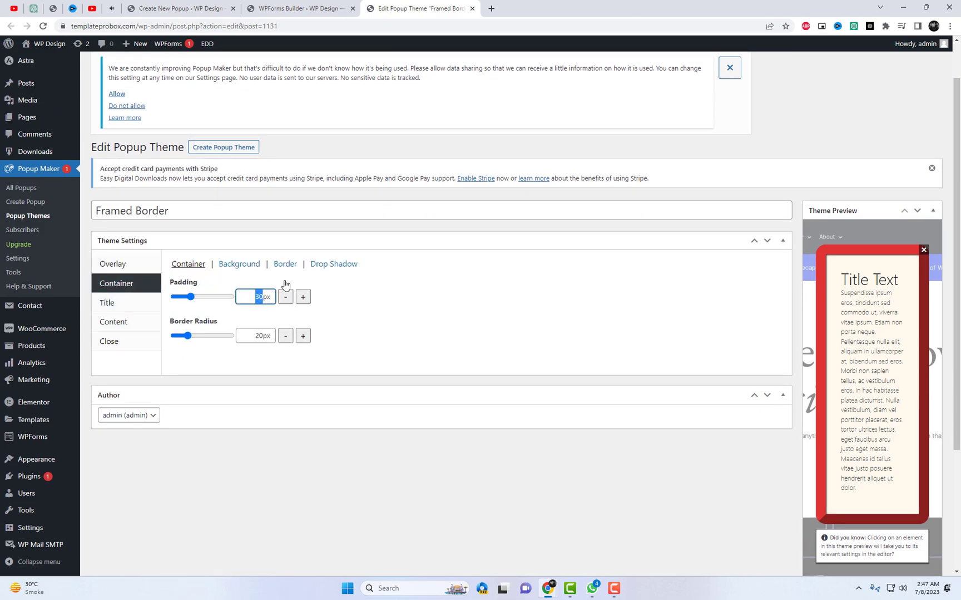
text(25)
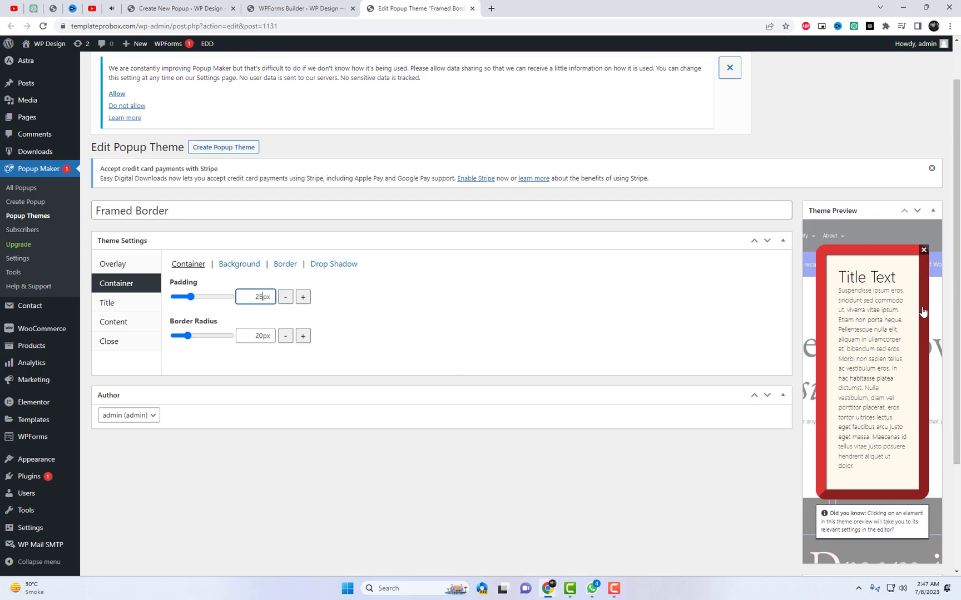
scroll(905, 326, down, 2)
scroll(868, 317, up, 1)
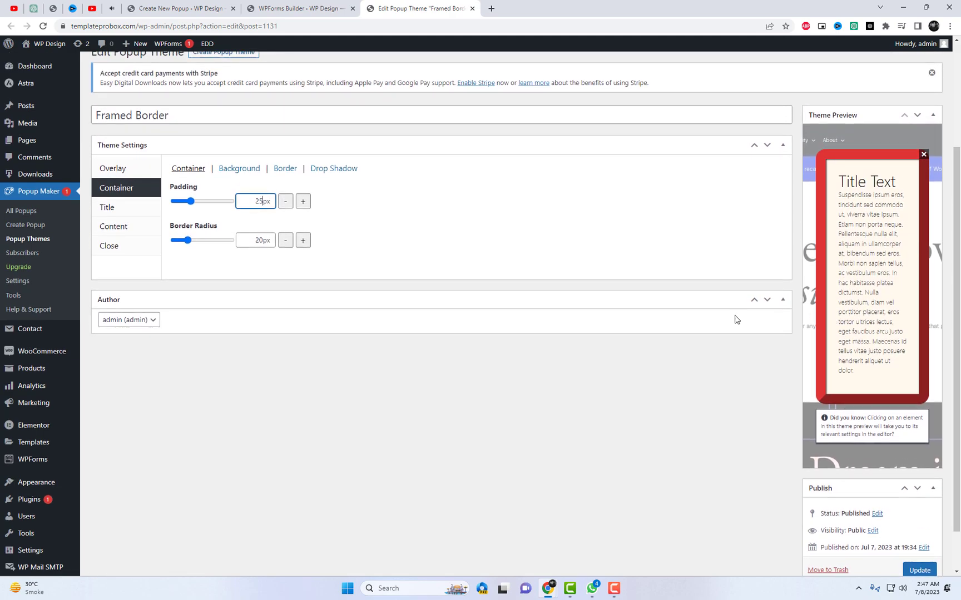
drag(188, 240, 176, 244)
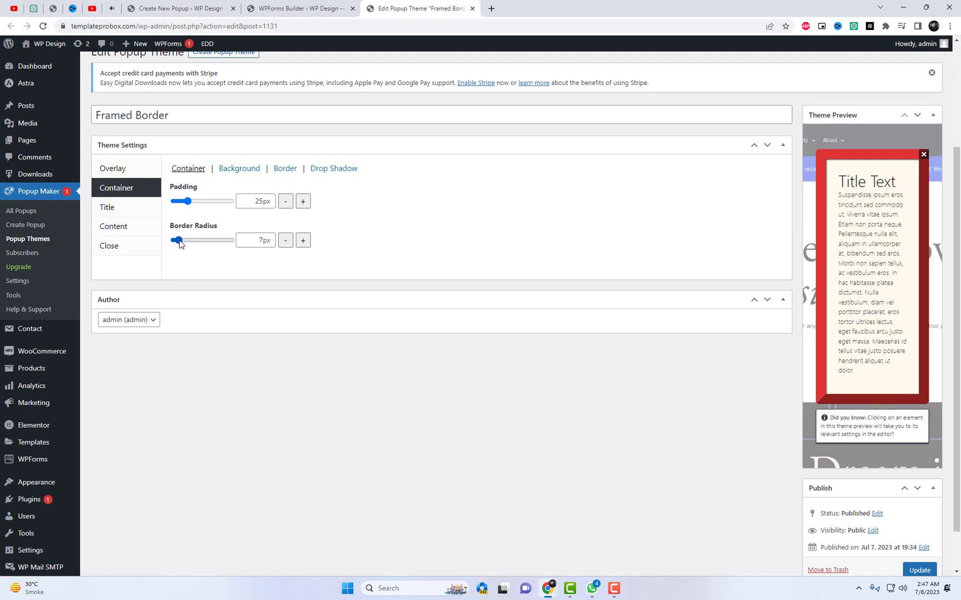
Set the theme's content text colour to black and save the theme
click(137, 237)
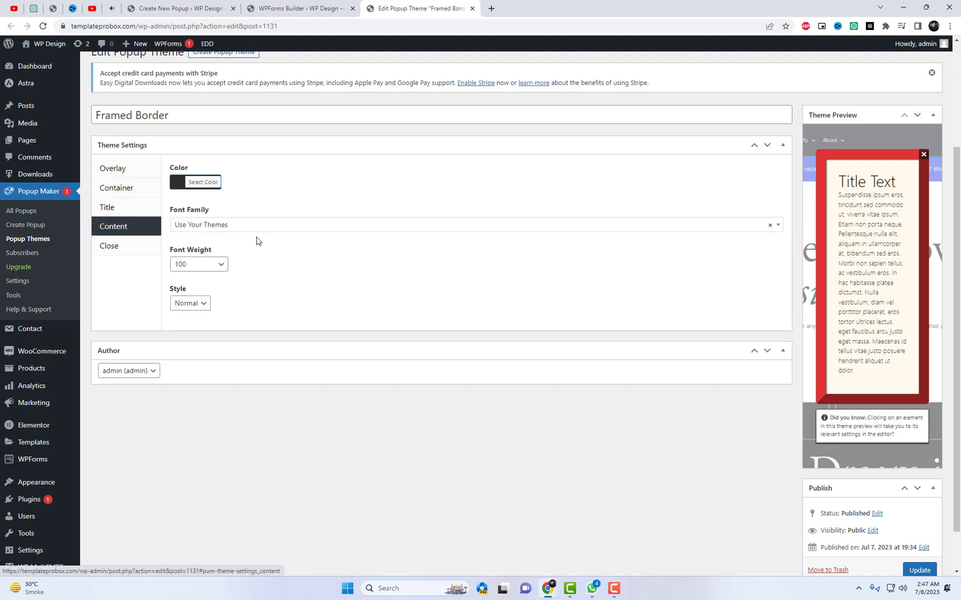
click(192, 183)
click(180, 313)
click(466, 308)
scroll(798, 289, up, 3)
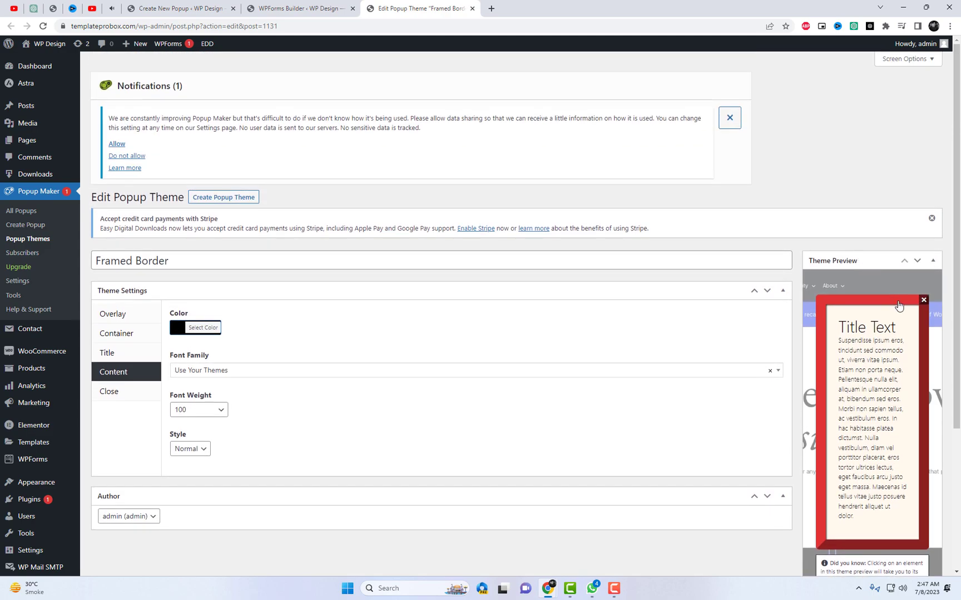
scroll(862, 417, down, 4)
click(919, 521)
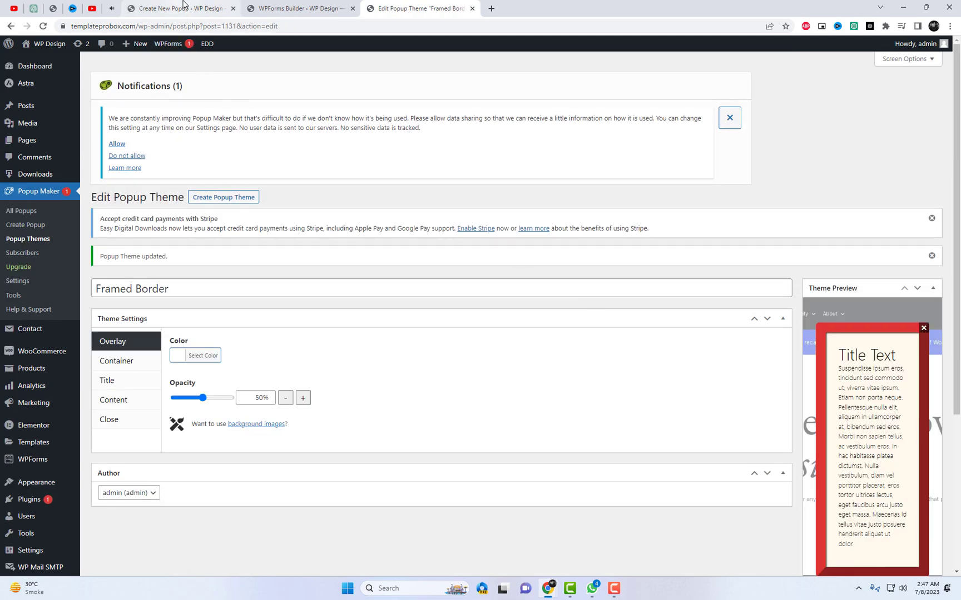
click(184, 8)
Make the popup Normal - 70% size with a Fade and Slide animation and no opening sound
scroll(422, 287, up, 1)
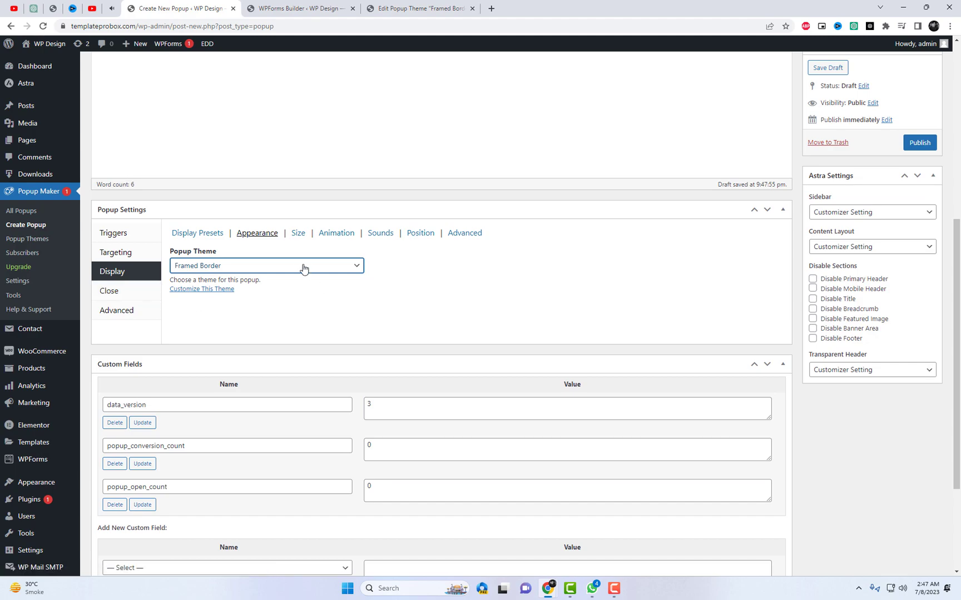
click(300, 236)
click(215, 267)
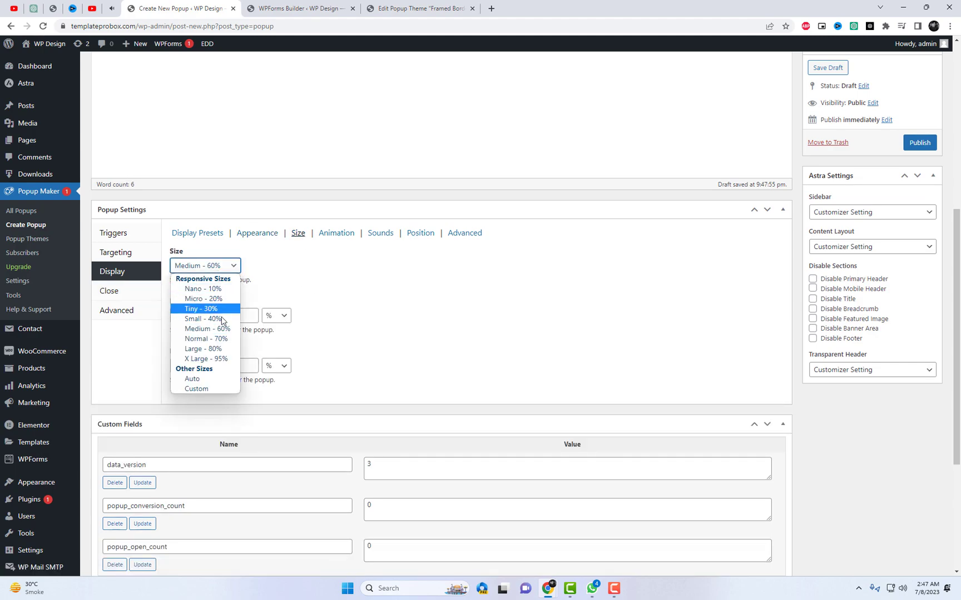
click(205, 339)
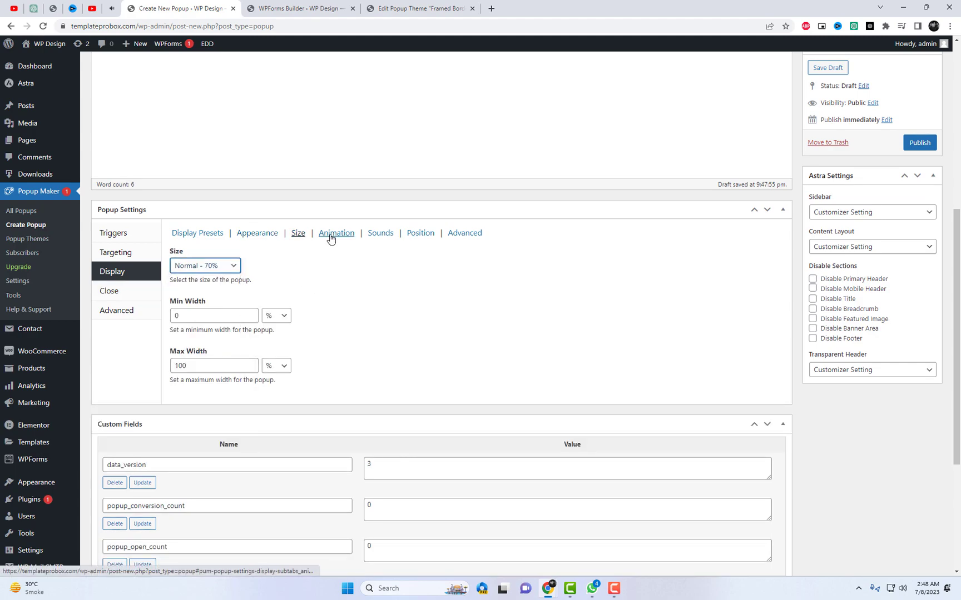
click(334, 234)
click(203, 266)
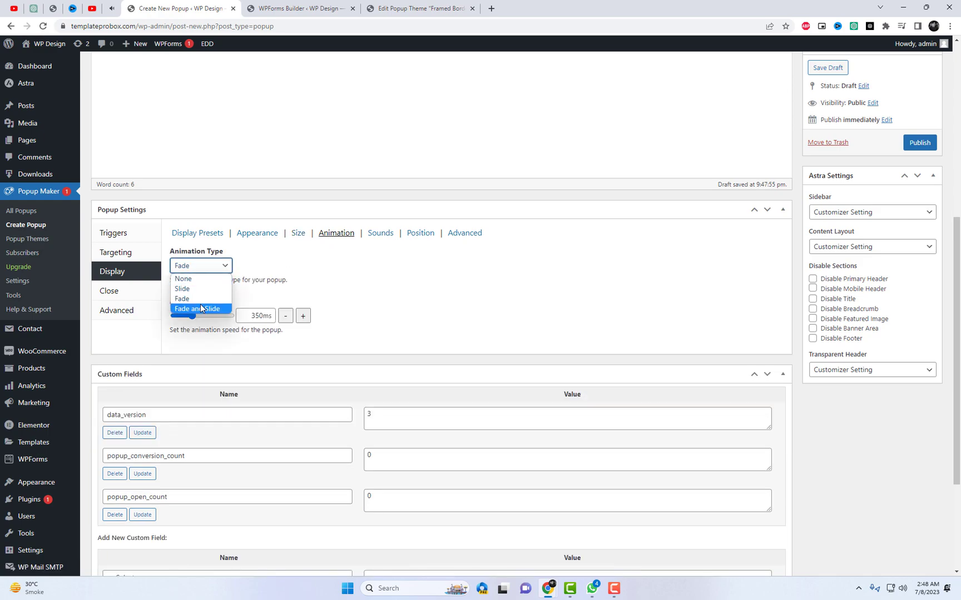
click(192, 308)
click(206, 266)
click(190, 275)
Keep the location at Middle Center, check the advanced settings, and publish the popup
click(420, 233)
click(216, 266)
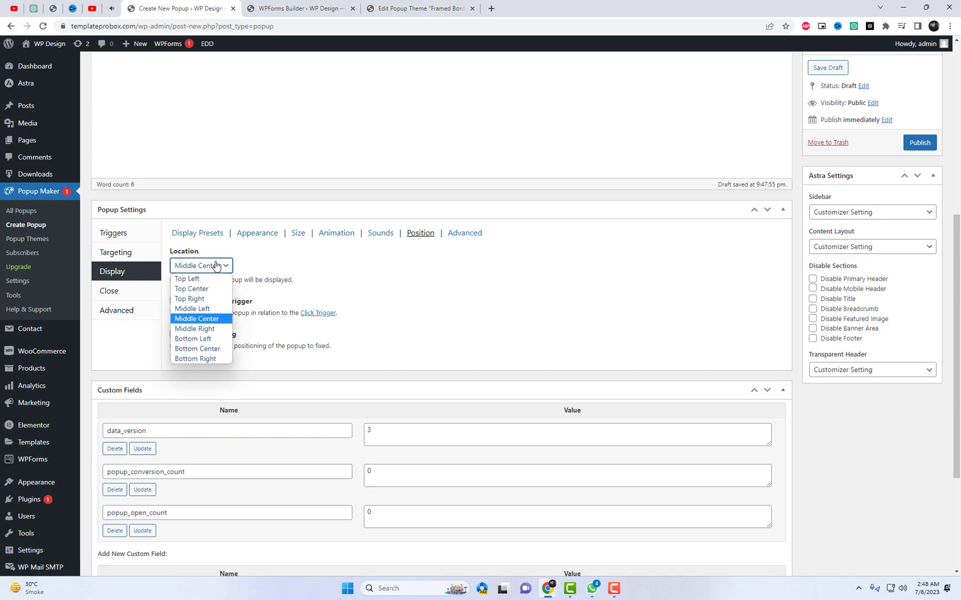
click(217, 266)
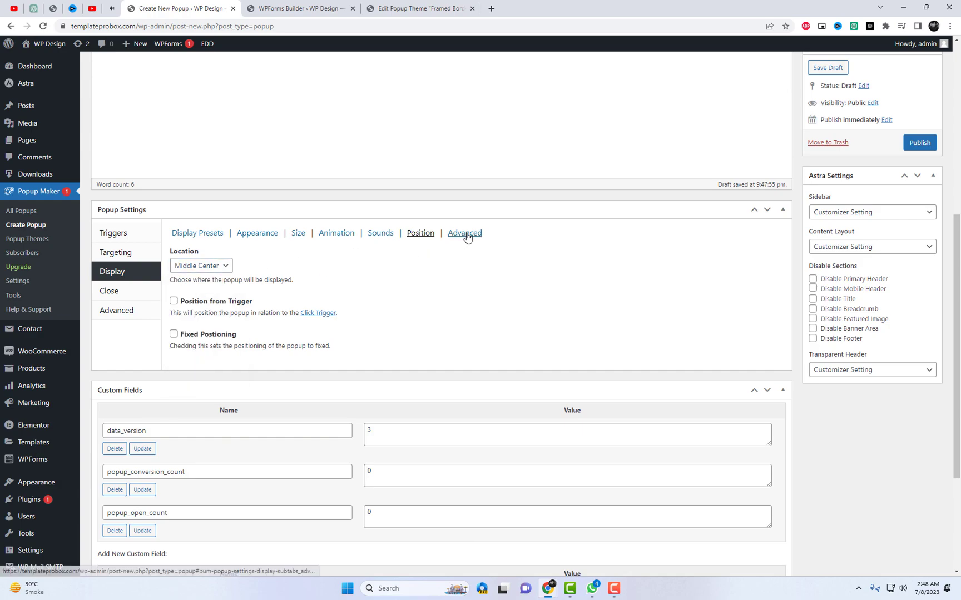
click(465, 233)
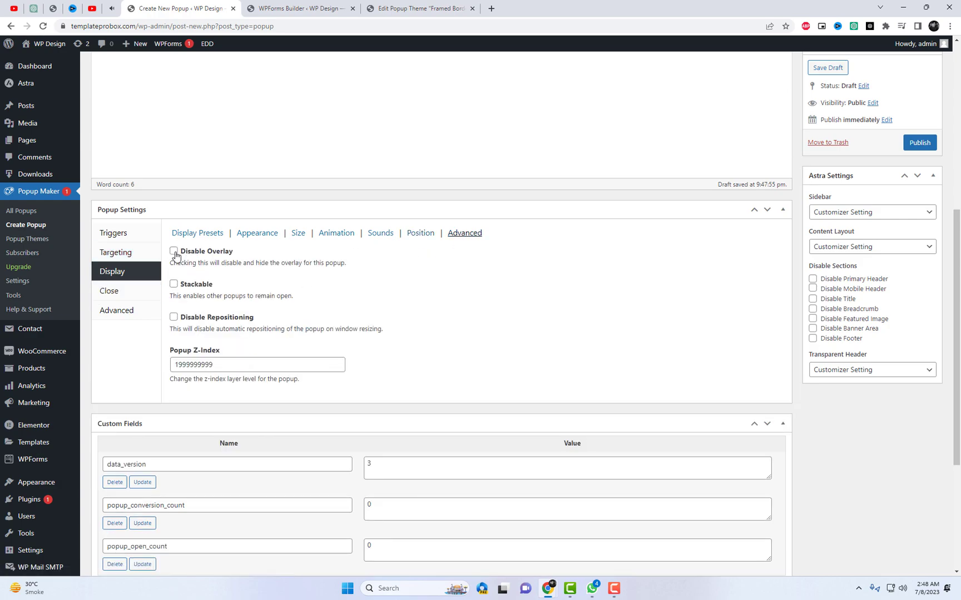
click(920, 142)
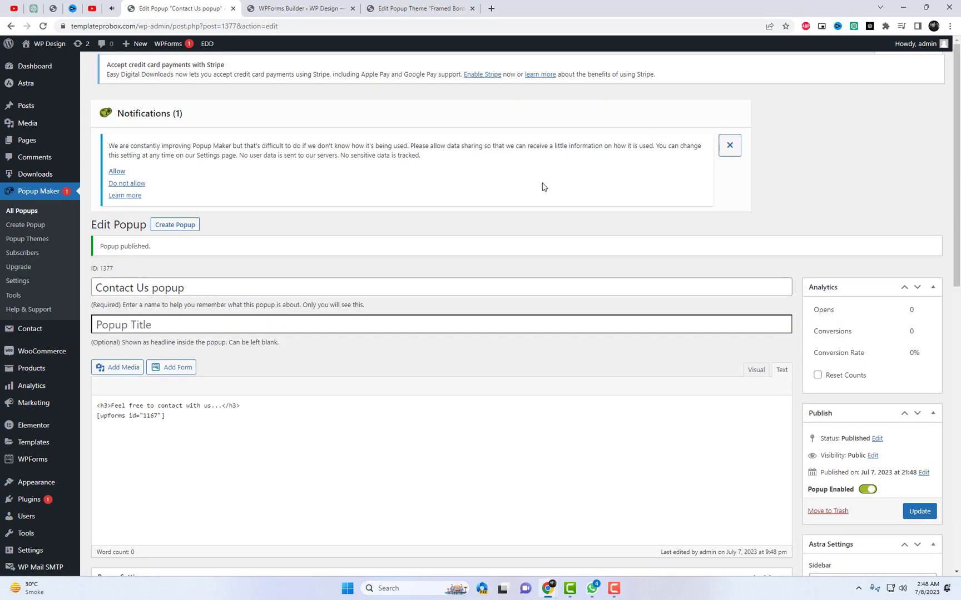
Open the live site in a background tab and check the Click Open trigger's 'openform' selector
middle_click(50, 61)
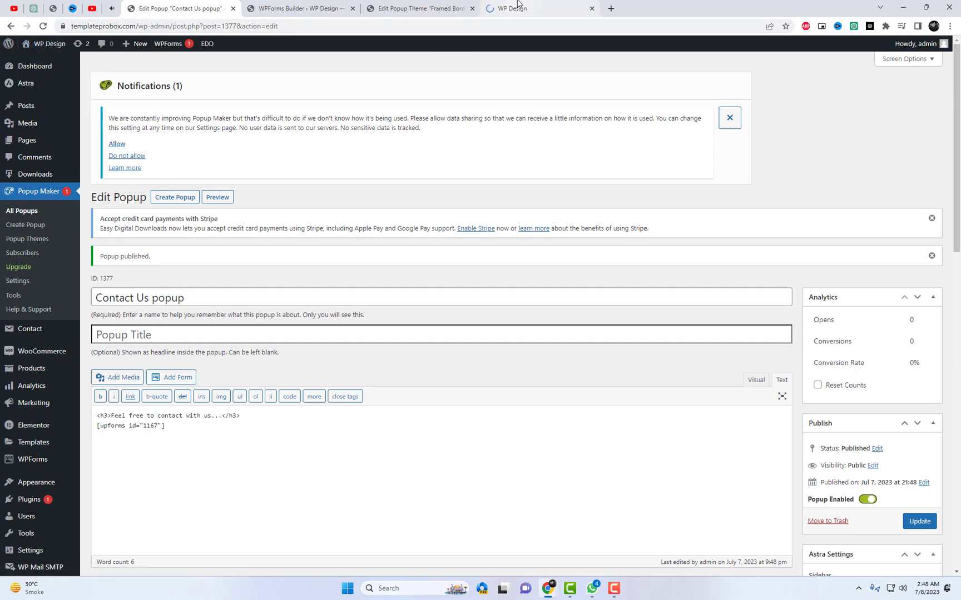
scroll(430, 291, down, 6)
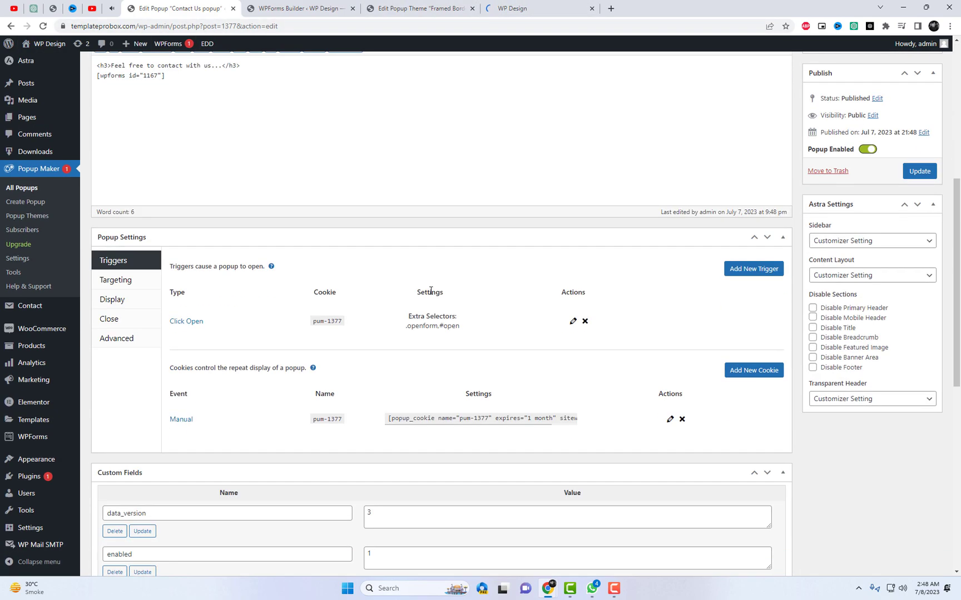
click(572, 322)
double_click(426, 152)
key(ctrl+c)
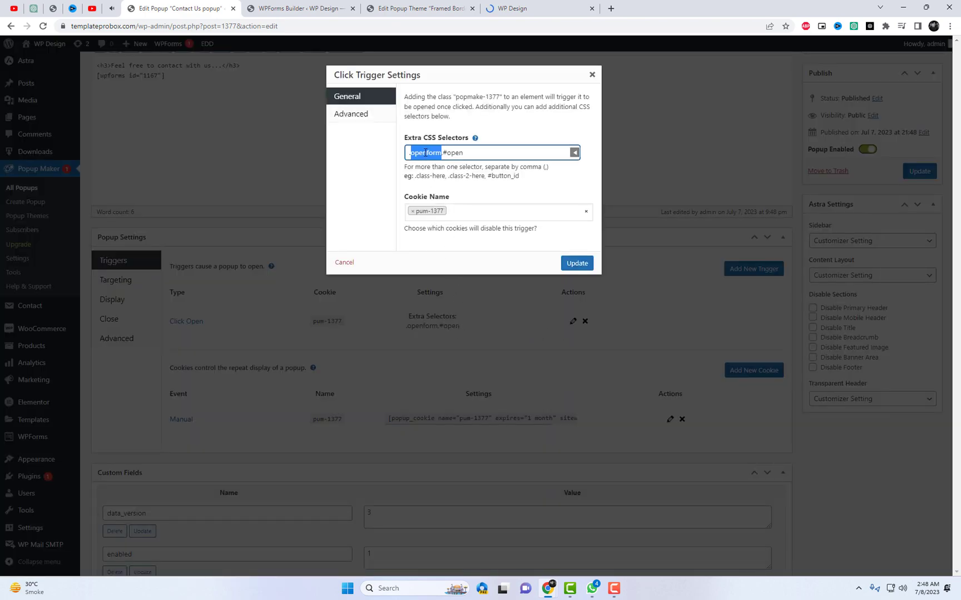
click(520, 8)
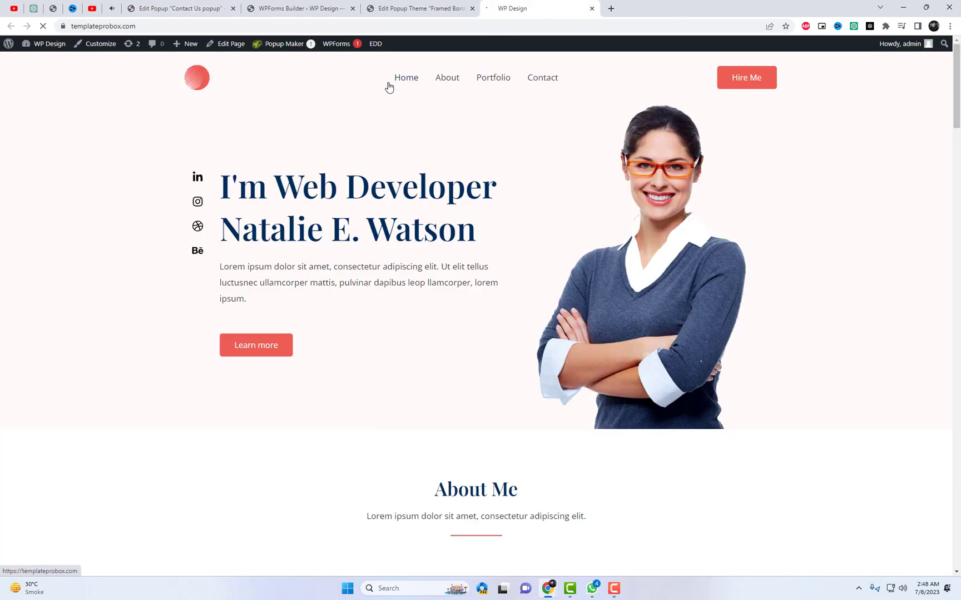
Open the Home page in the Elementor editor via 'Edit with Elementor' in a new tab
right_click(278, 46)
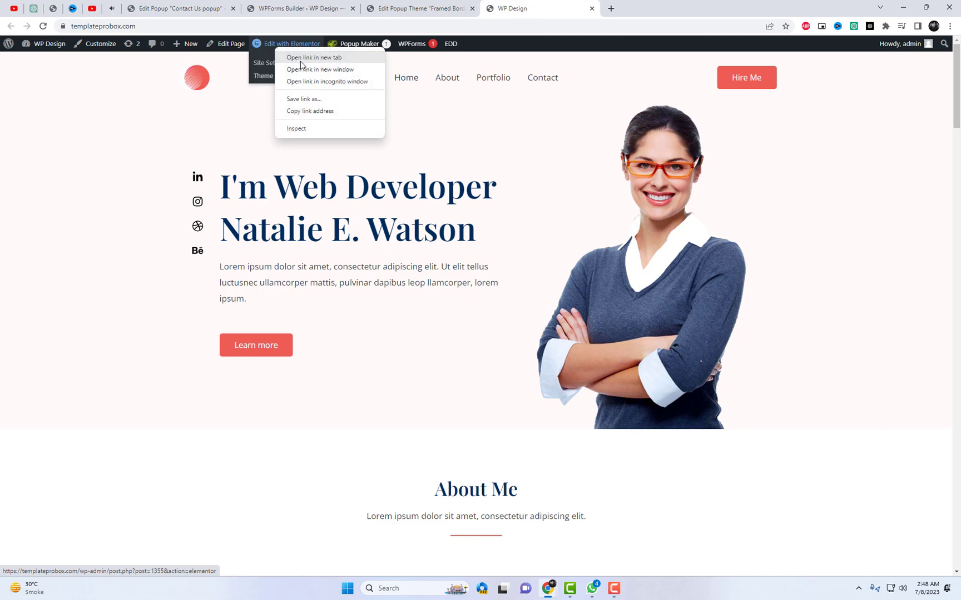
click(303, 58)
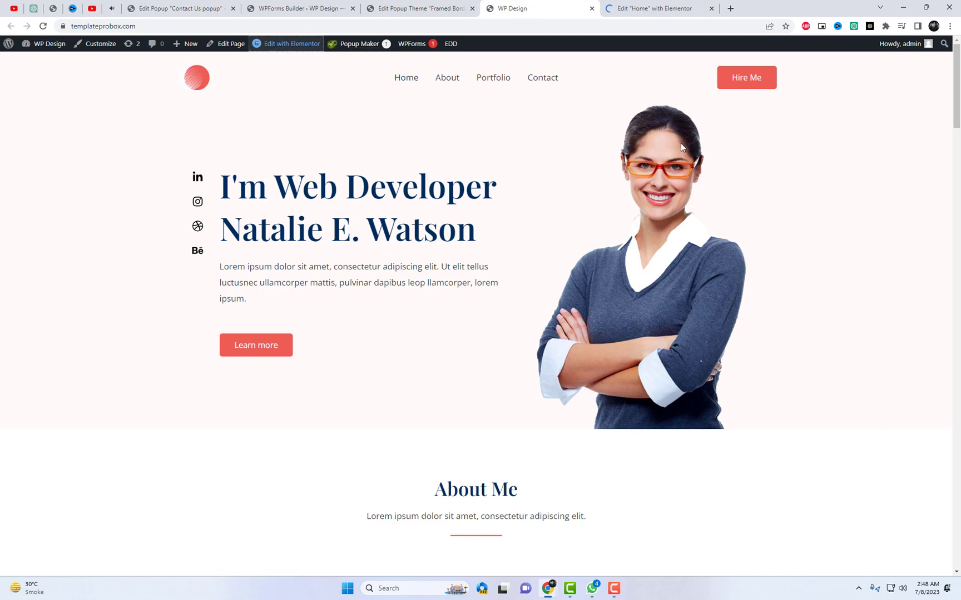
click(671, 7)
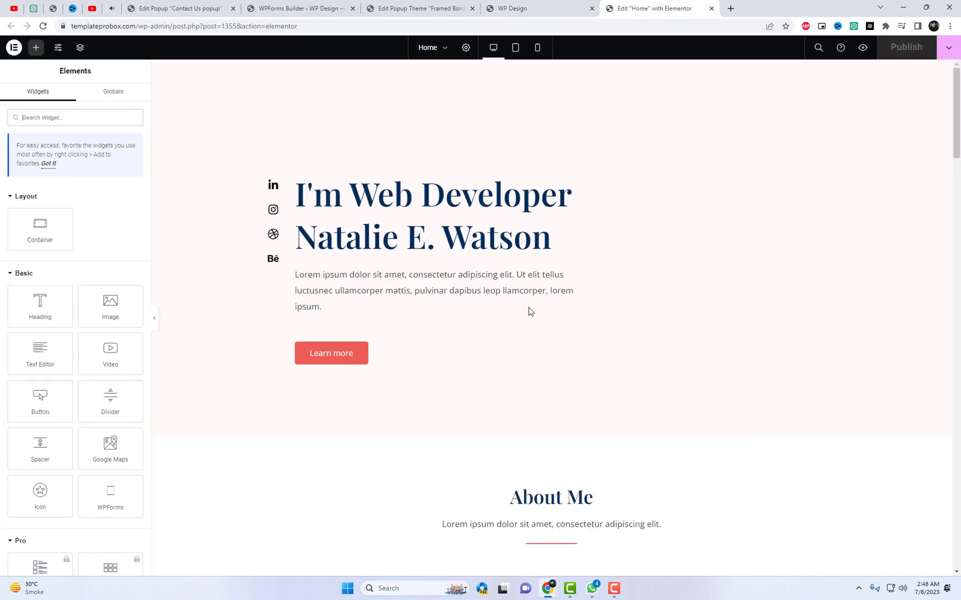
Paste the CSS class 'openform' into the Contact Me button's Advanced settings
scroll(720, 331, down, 8)
scroll(720, 331, up, 10)
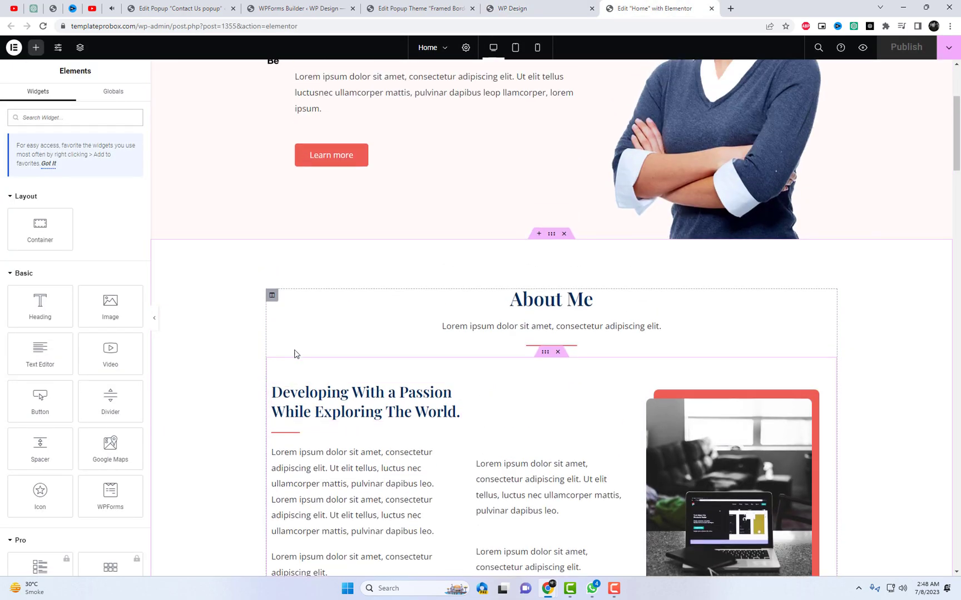
scroll(315, 367, down, 8)
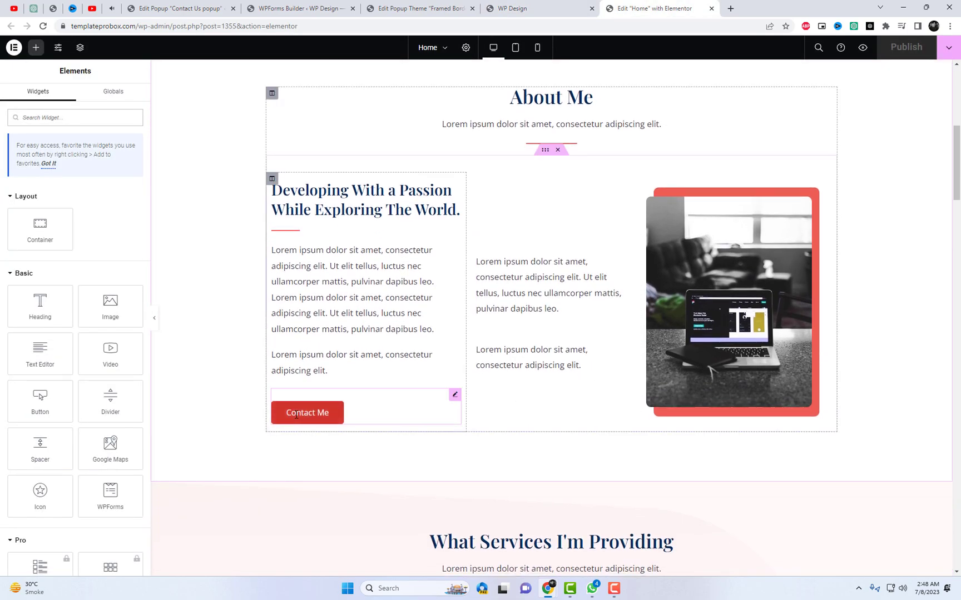
click(307, 412)
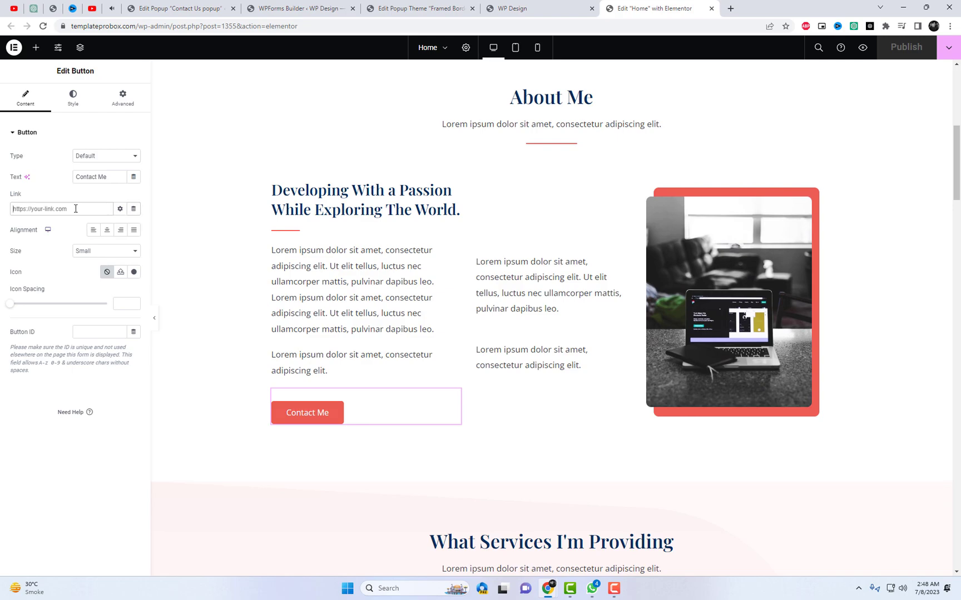
click(73, 98)
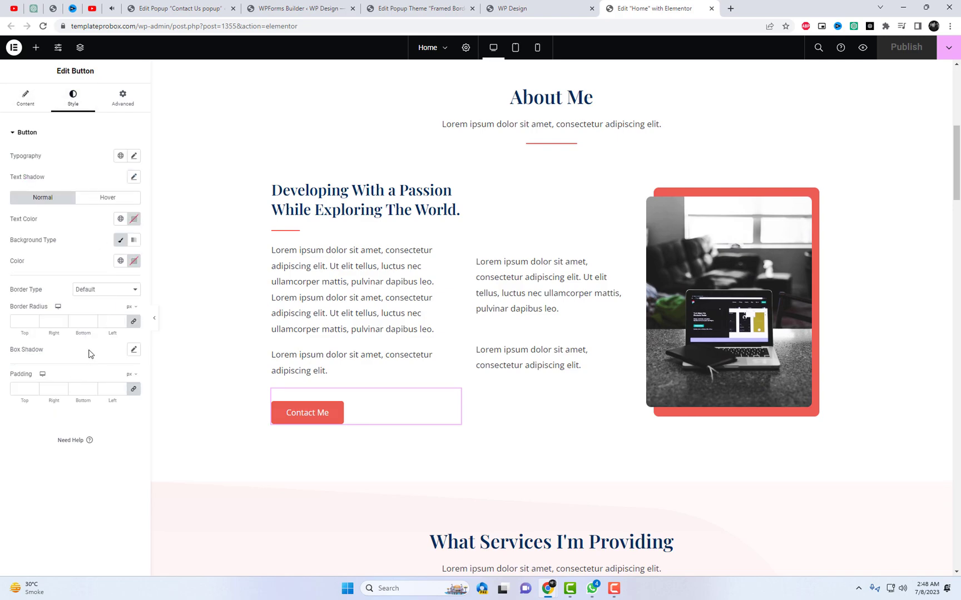
click(135, 98)
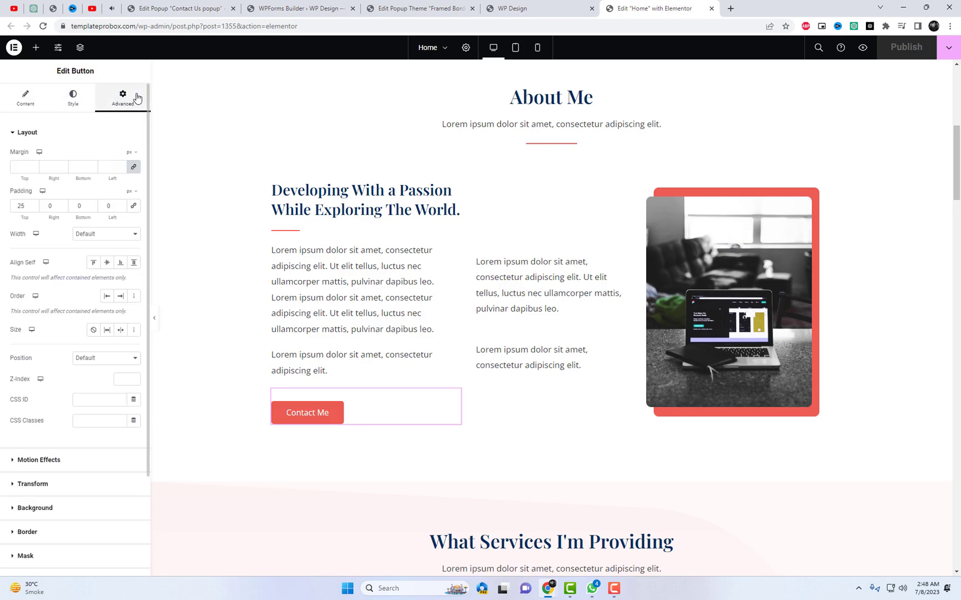
click(94, 421)
key(ctrl+v)
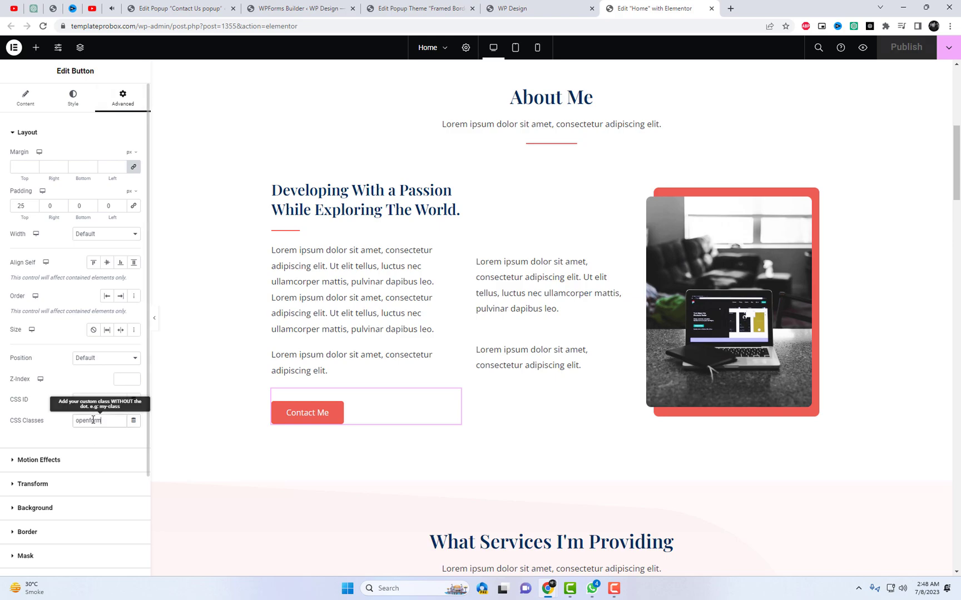
Check the popup trigger's 'open' ID selector, then return to the Contact Me button in Elementor
click(200, 5)
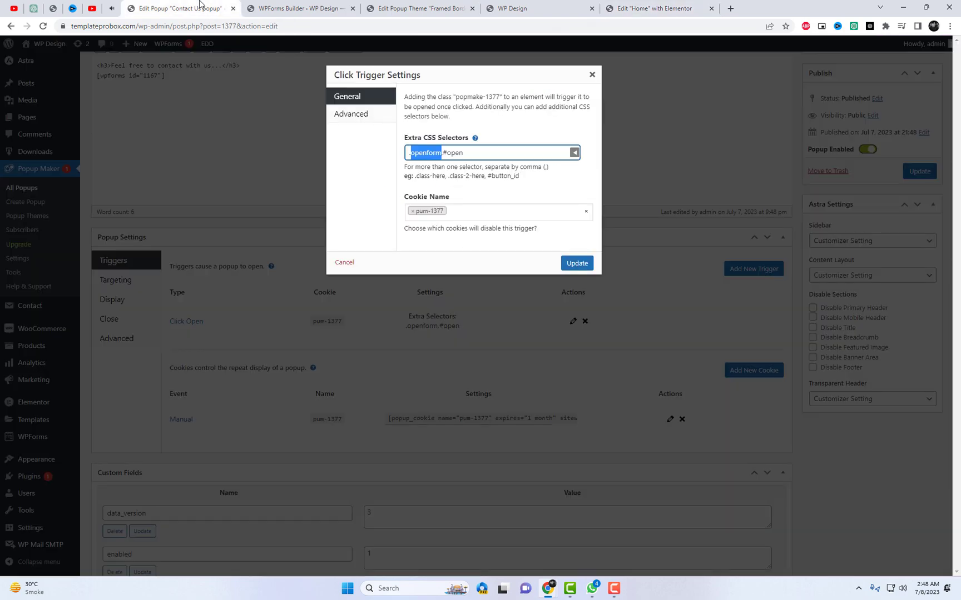
double_click(448, 153)
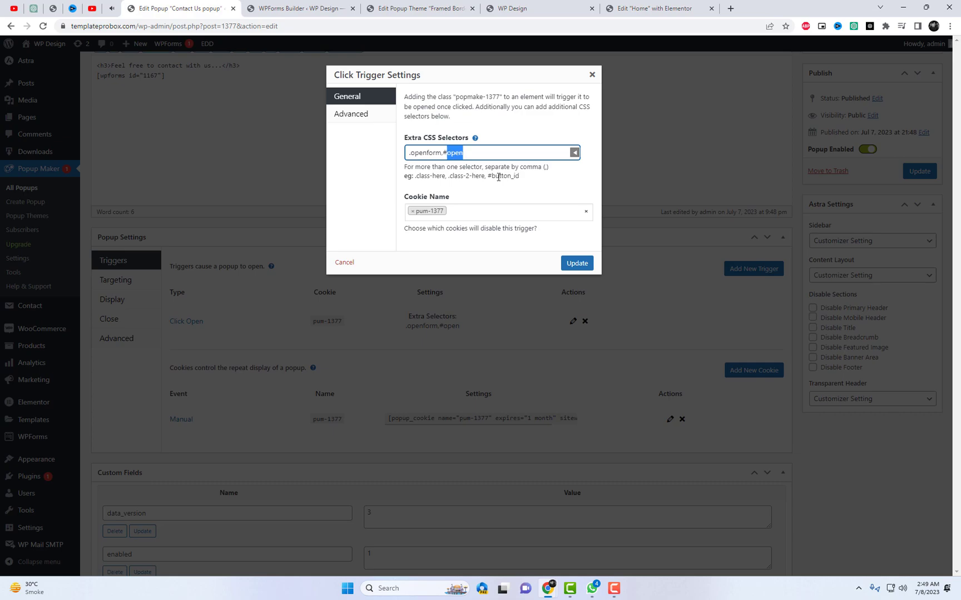
click(634, 8)
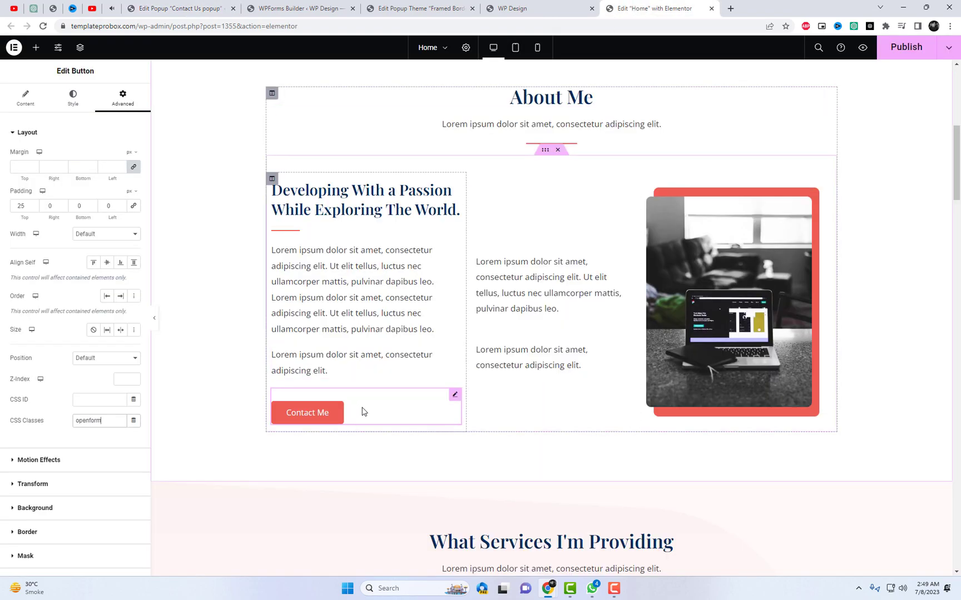
right_click(333, 412)
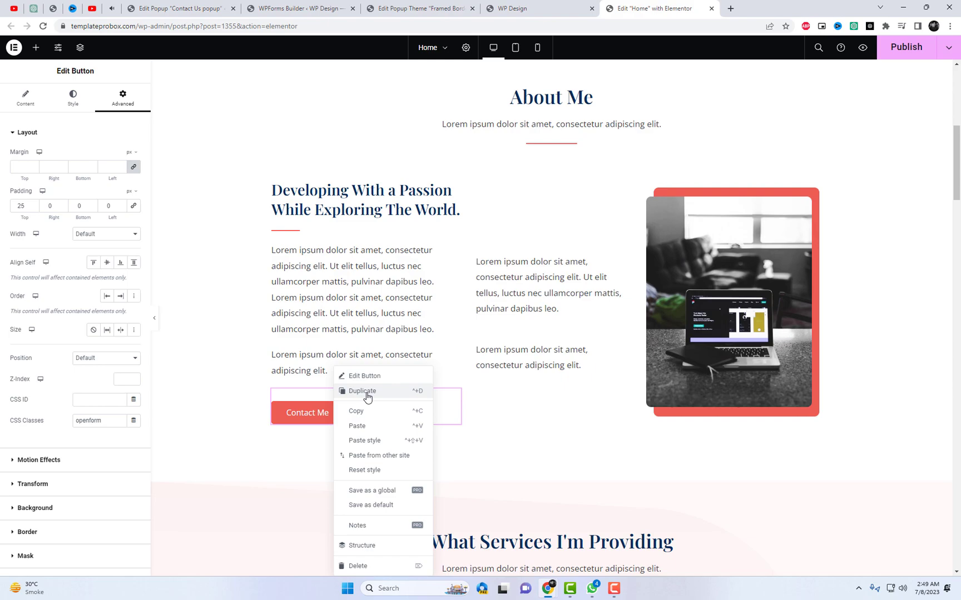
Duplicate the Contact Me button, replacing its 'openform' class with the CSS ID 'open'
click(366, 393)
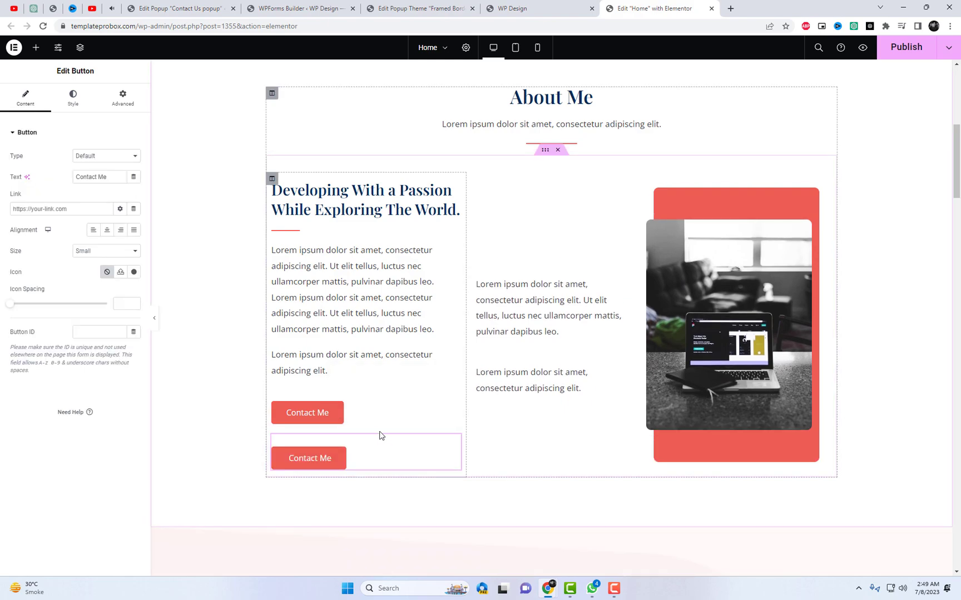
click(122, 99)
double_click(94, 422)
key(BackSpace)
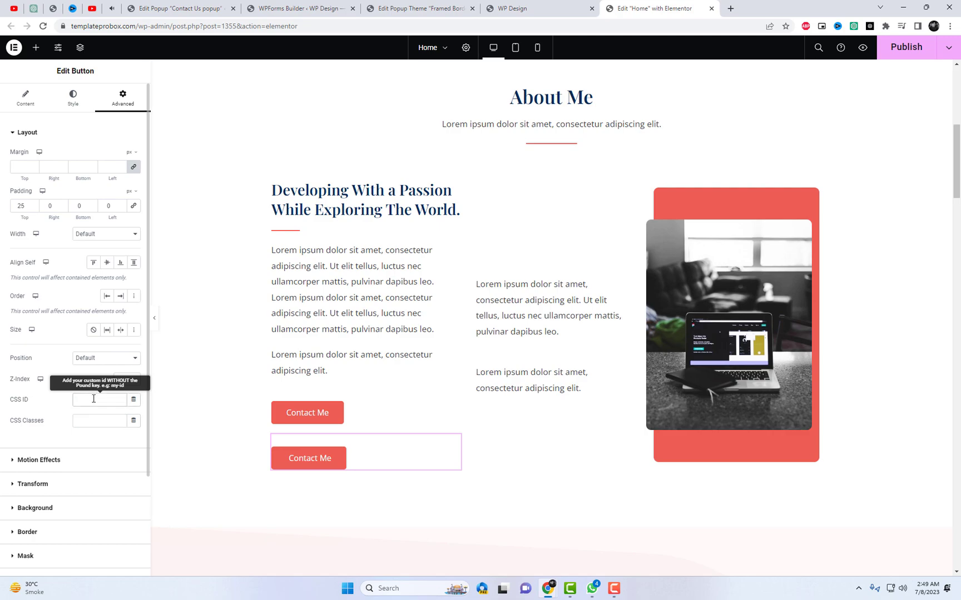
click(94, 399)
text(open)
Publish the updated Home page and get ready to reload the live homepage
click(905, 54)
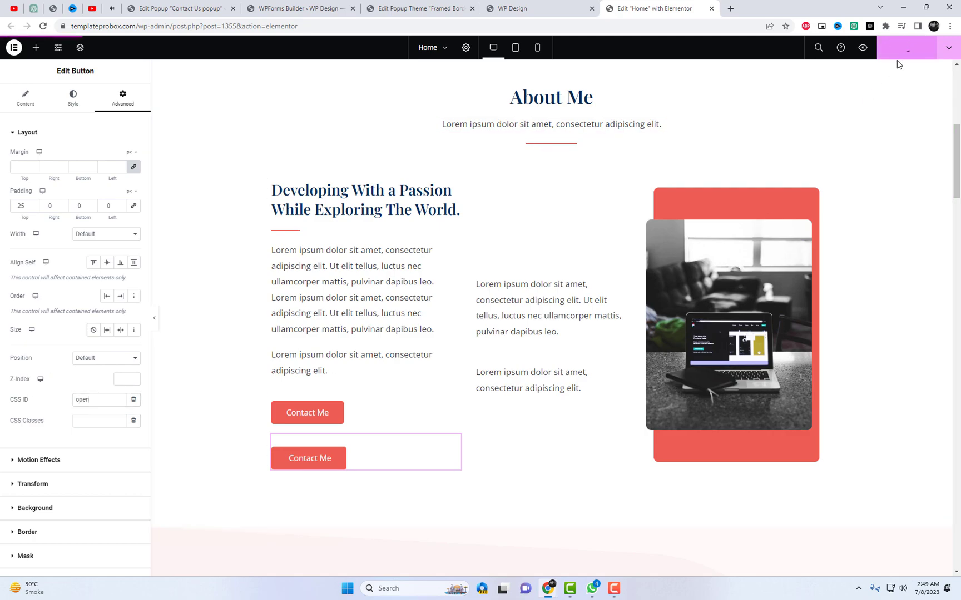
click(533, 5)
right_click(722, 151)
right_click(688, 109)
right_click(628, 98)
Reload the homepage and test both Contact Me buttons, closing the contact popup each time
click(668, 129)
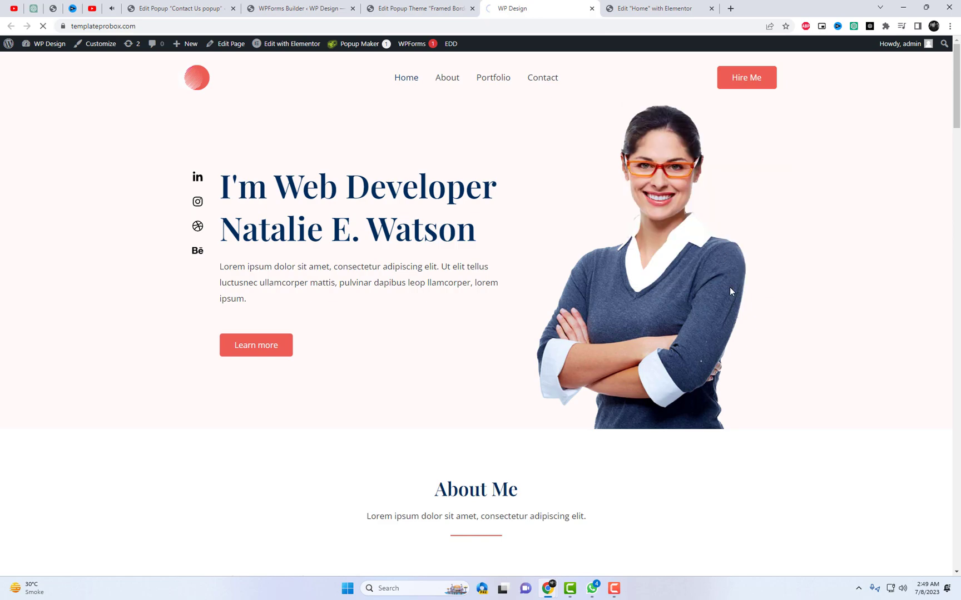
scroll(729, 291, down, 6)
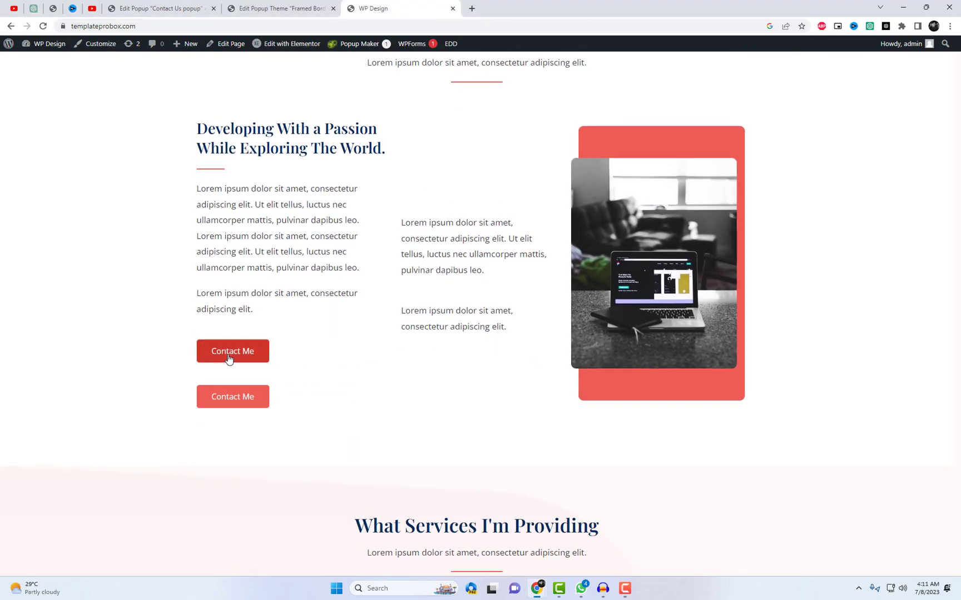
click(230, 356)
click(762, 183)
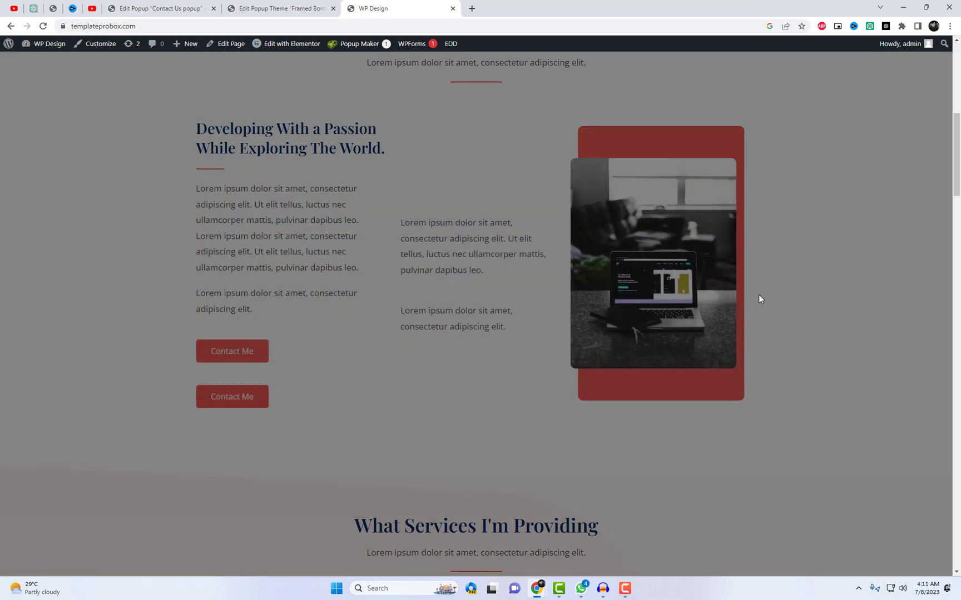
click(257, 397)
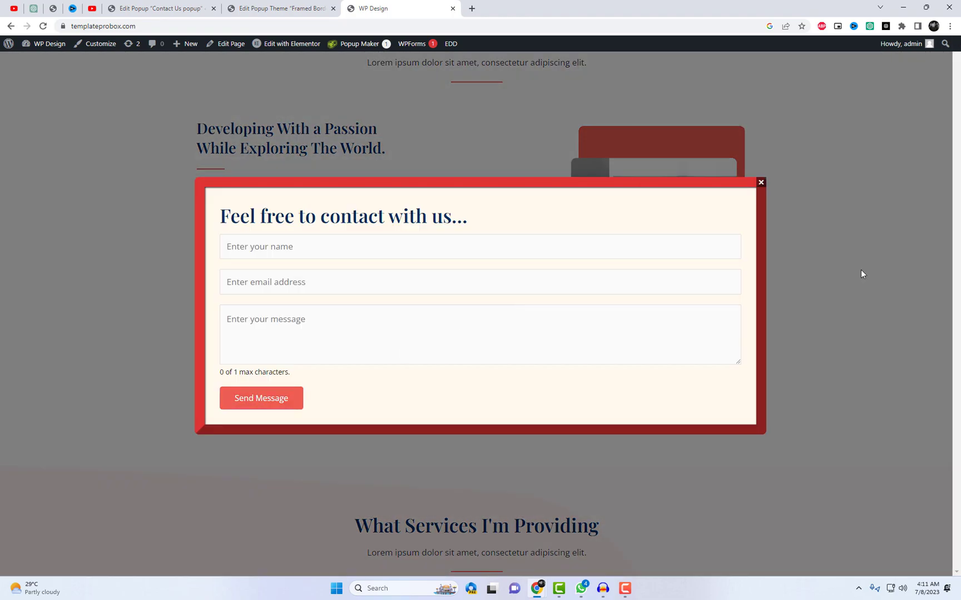
click(760, 182)
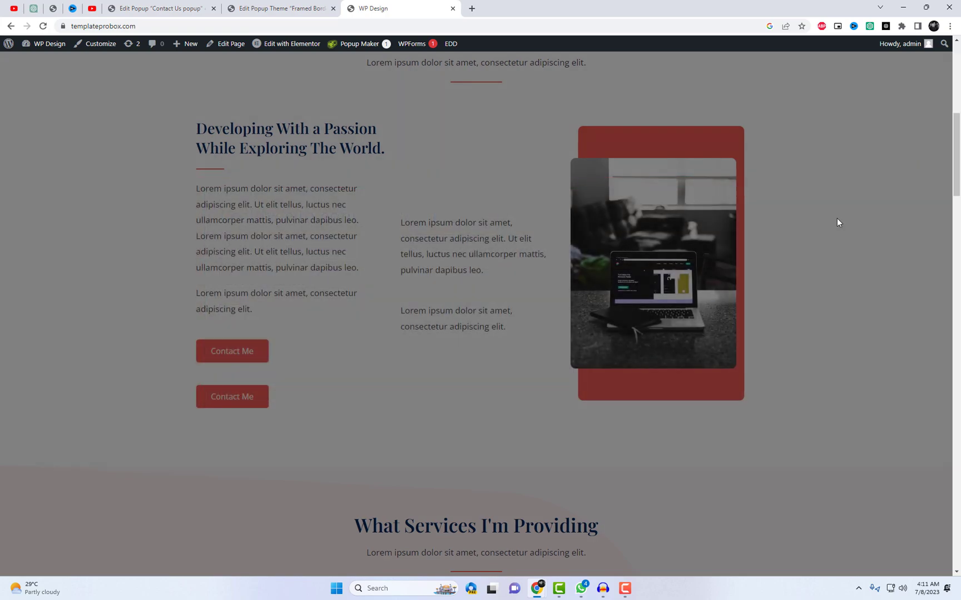
Go back to the Contact Us popup's edit page in the admin
scroll(782, 225, up, 8)
click(161, 8)
scroll(397, 296, down, 6)
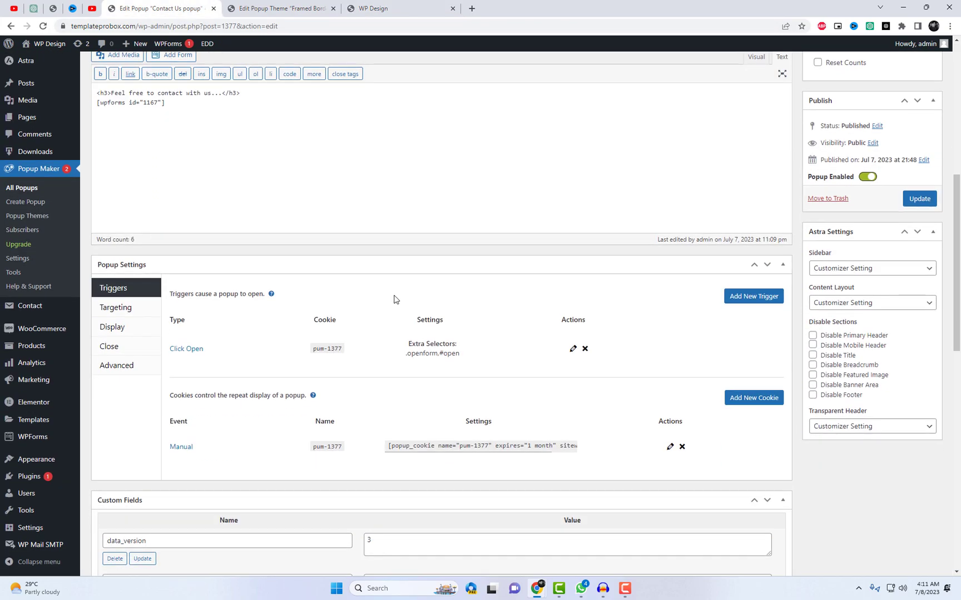
Open the Framed Border theme customizer in a new tab from the popup's Appearance settings
click(111, 327)
click(257, 287)
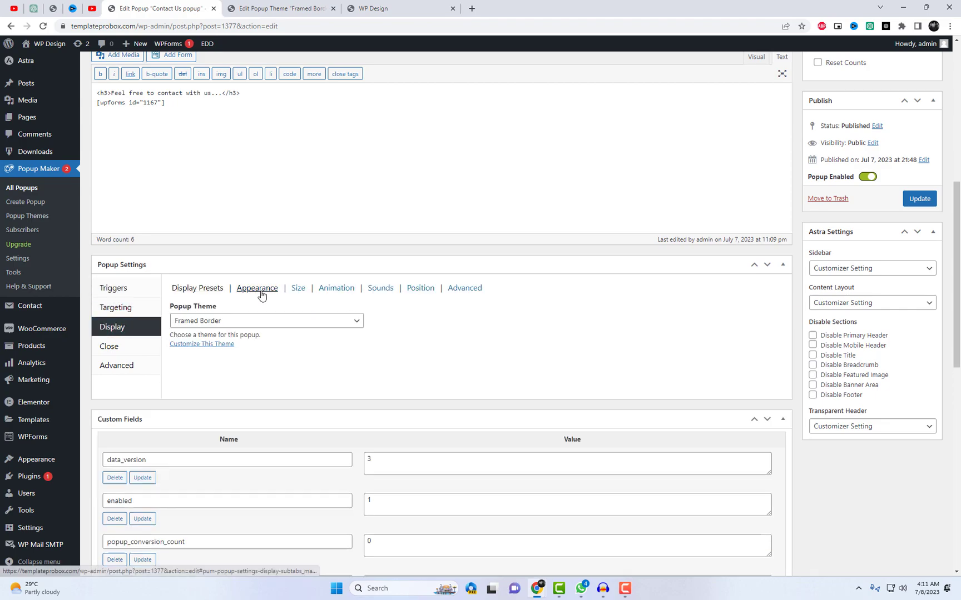
right_click(218, 345)
click(253, 357)
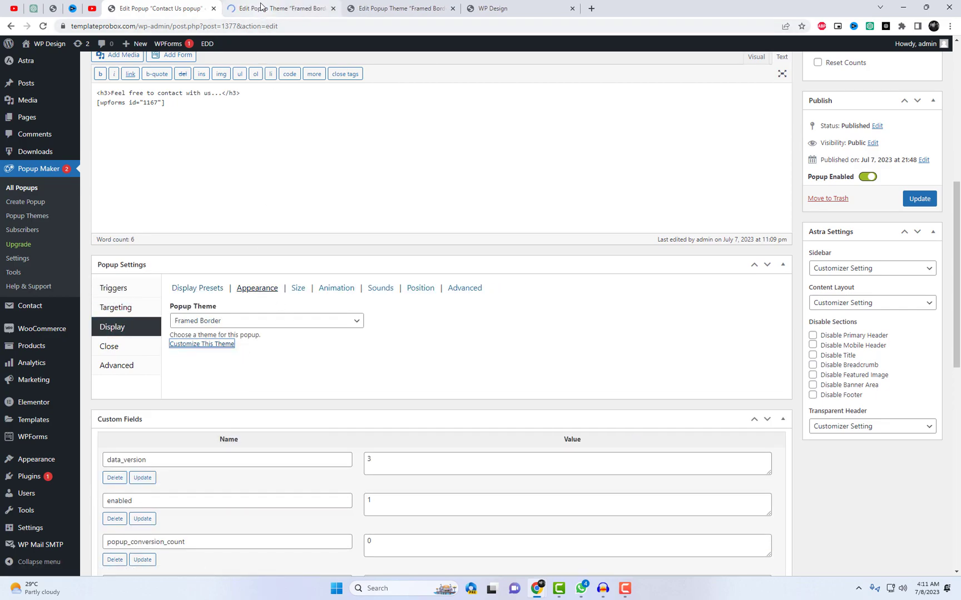
click(464, 288)
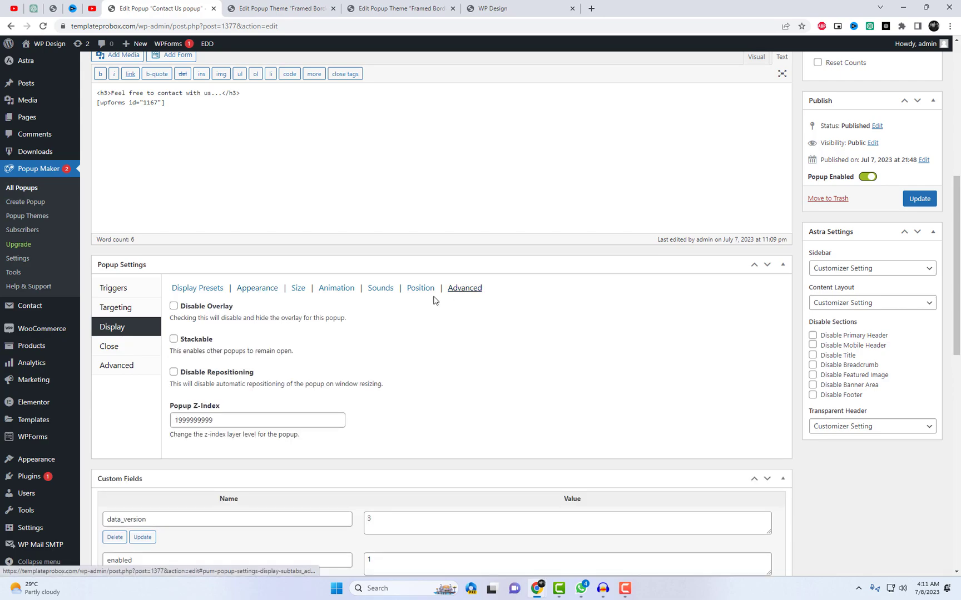
click(255, 6)
Give the overlay a dark grey colour with higher opacity and set container padding to 35px
scroll(375, 304, down, 2)
click(181, 264)
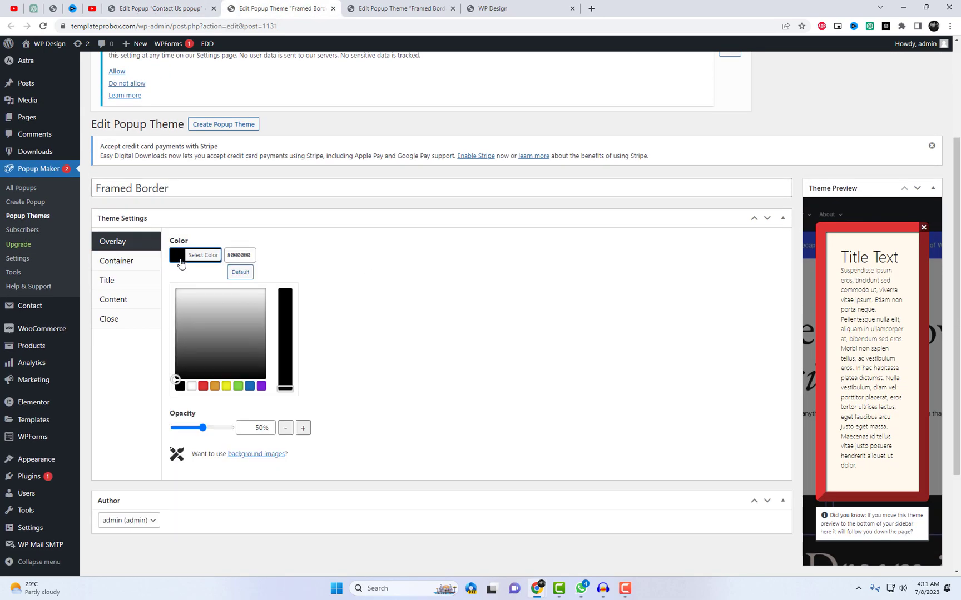
click(203, 368)
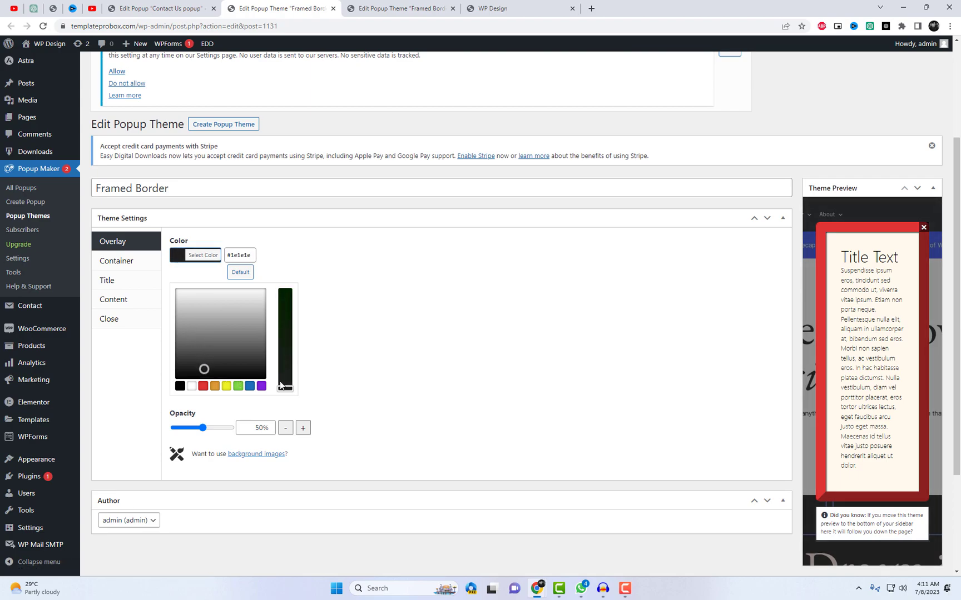
click(246, 423)
drag(203, 297, 259, 274)
click(118, 261)
text(35)
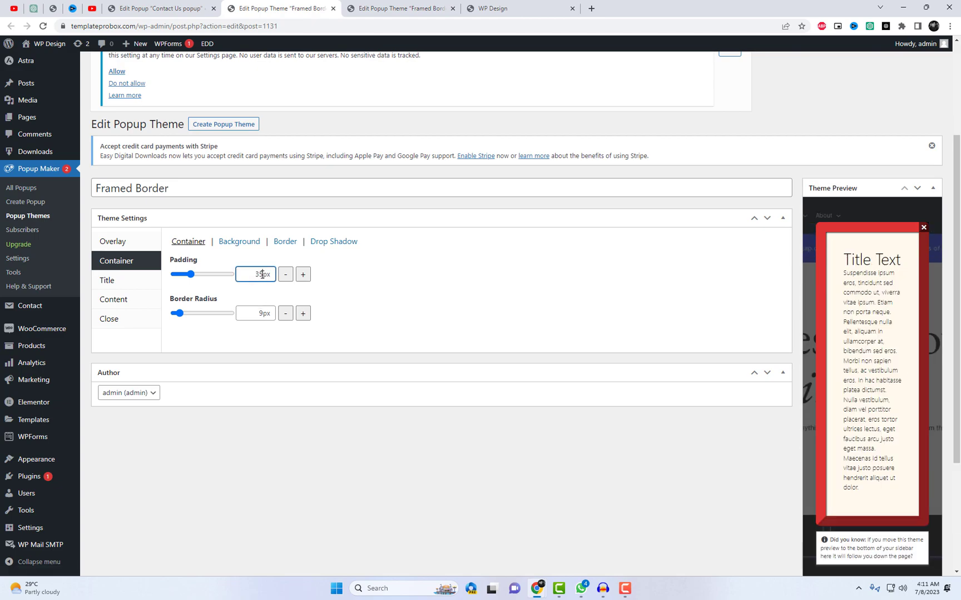
Set the content text colour to #303030
click(143, 305)
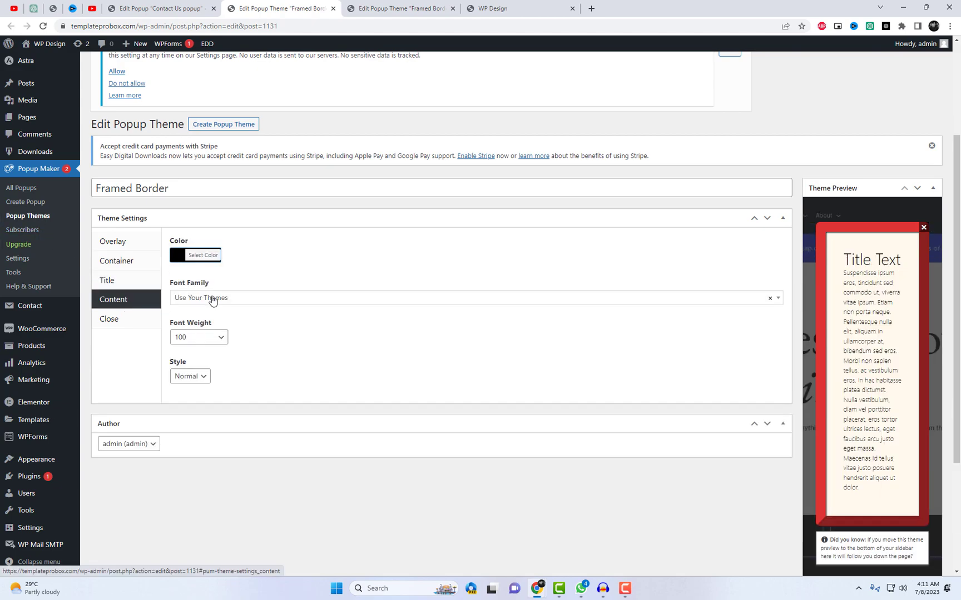
click(176, 256)
drag(213, 320, 234, 362)
click(402, 349)
Set the close button's drop shadow opacity to 41% and update the theme
click(131, 320)
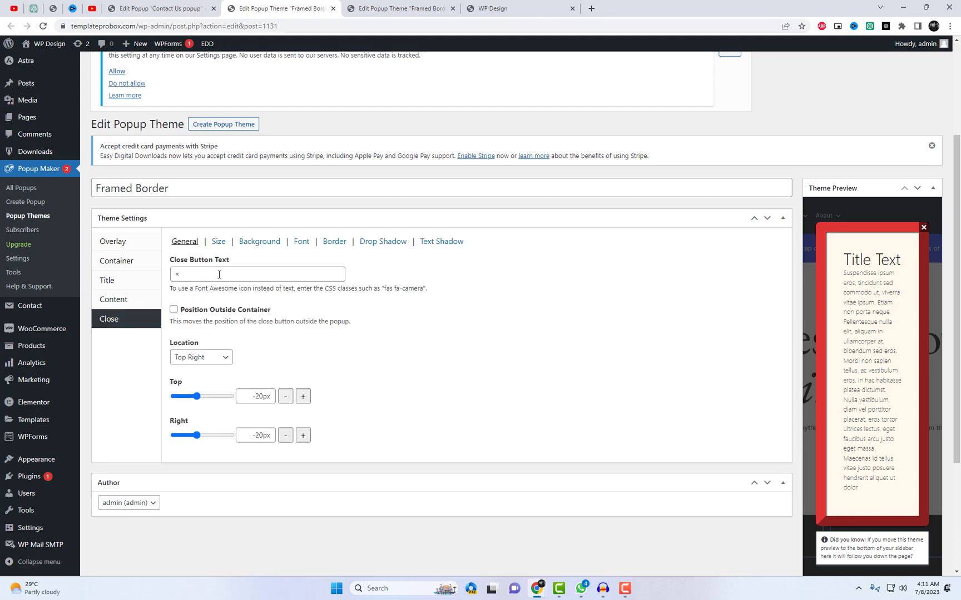
click(383, 241)
drag(195, 320, 198, 321)
scroll(336, 427, up, 2)
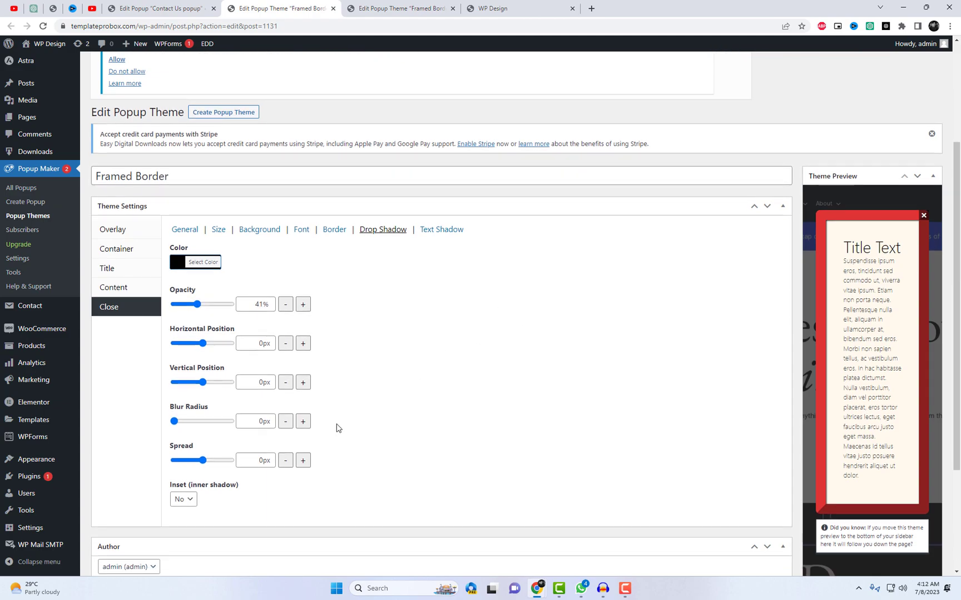
scroll(752, 281, down, 5)
click(919, 542)
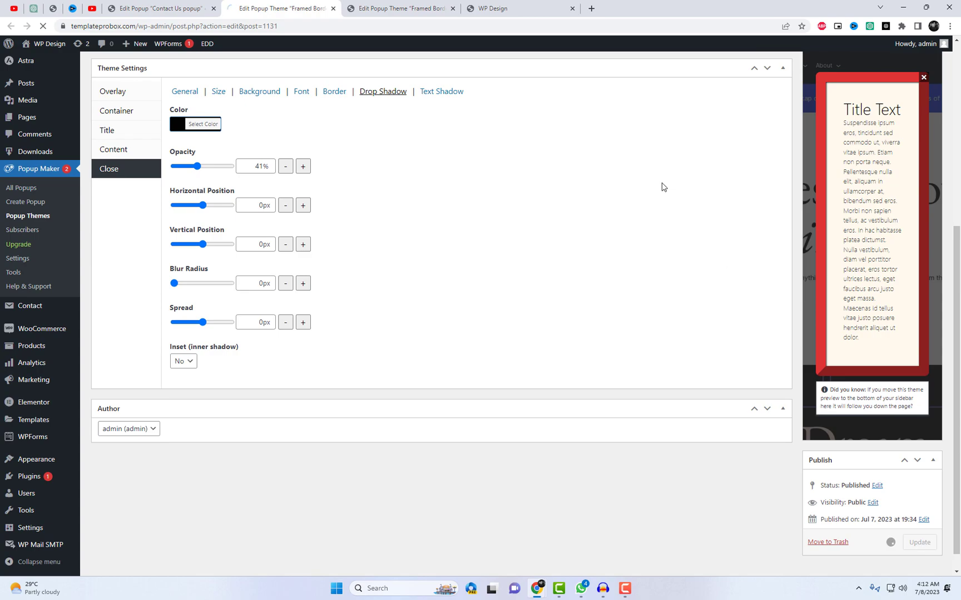
click(507, 5)
Reload the homepage and open the restyled Contact Us popup from Contact Me
right_click(481, 117)
click(526, 149)
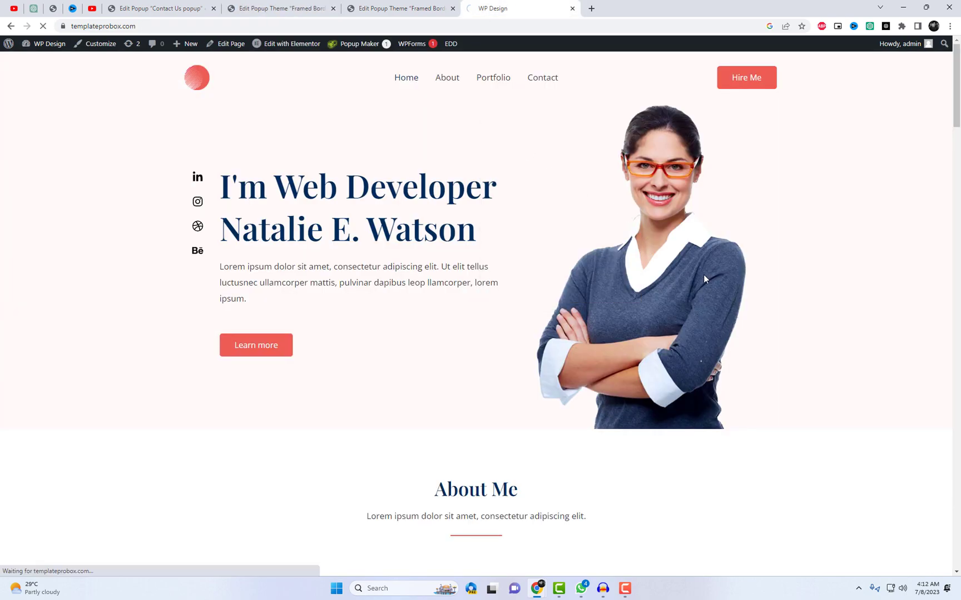
scroll(704, 284, down, 9)
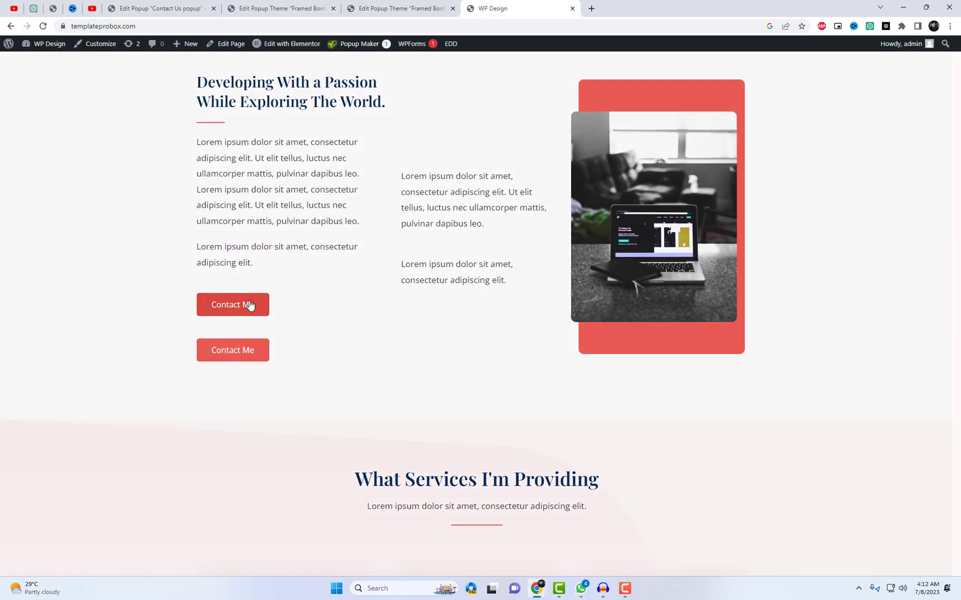
click(250, 304)
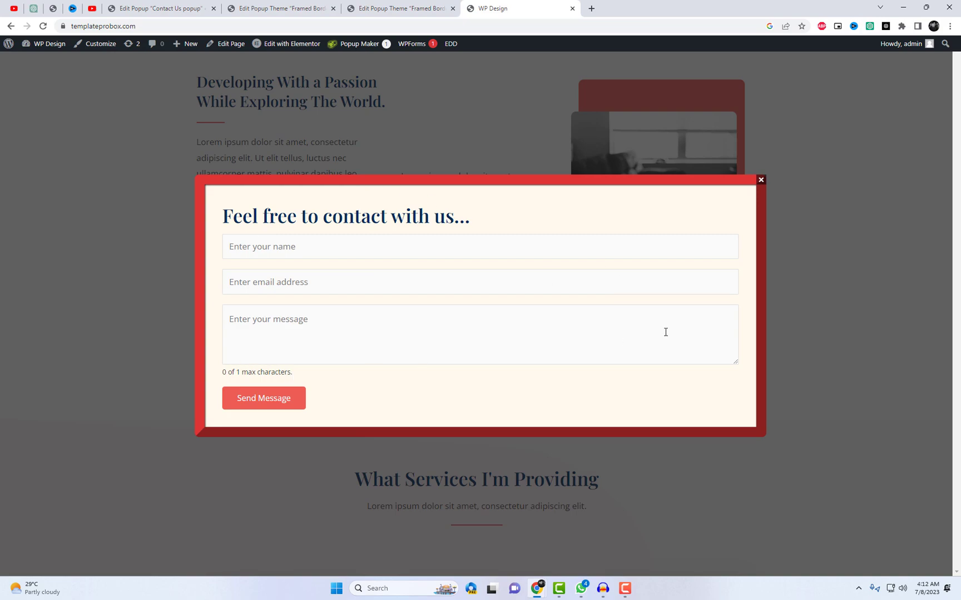
Fill in a test name, a Gmail e-mail address and a message, then send the form
click(312, 250)
text(ab)
click(257, 281)
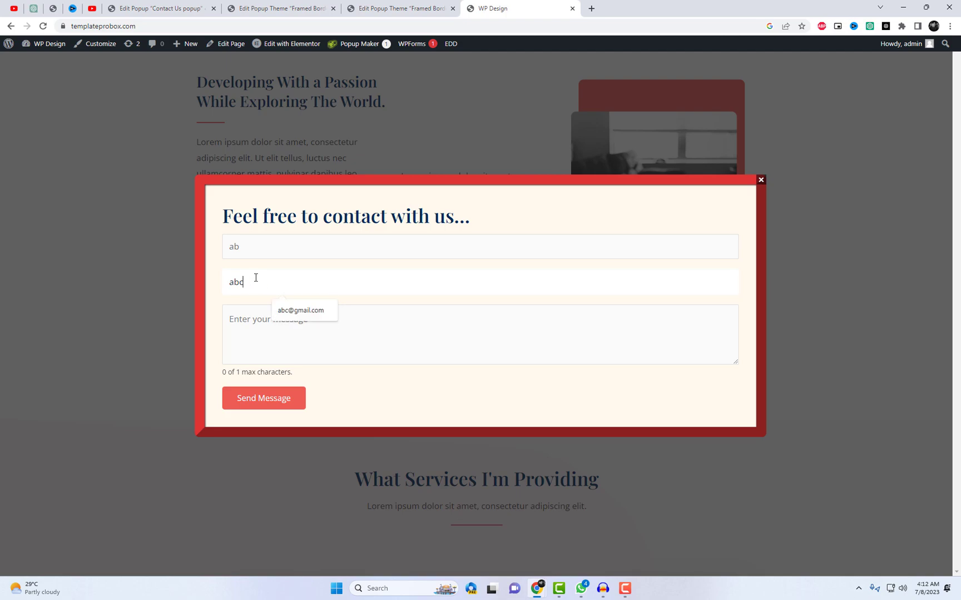
key(Tab)
text(t)
click(283, 398)
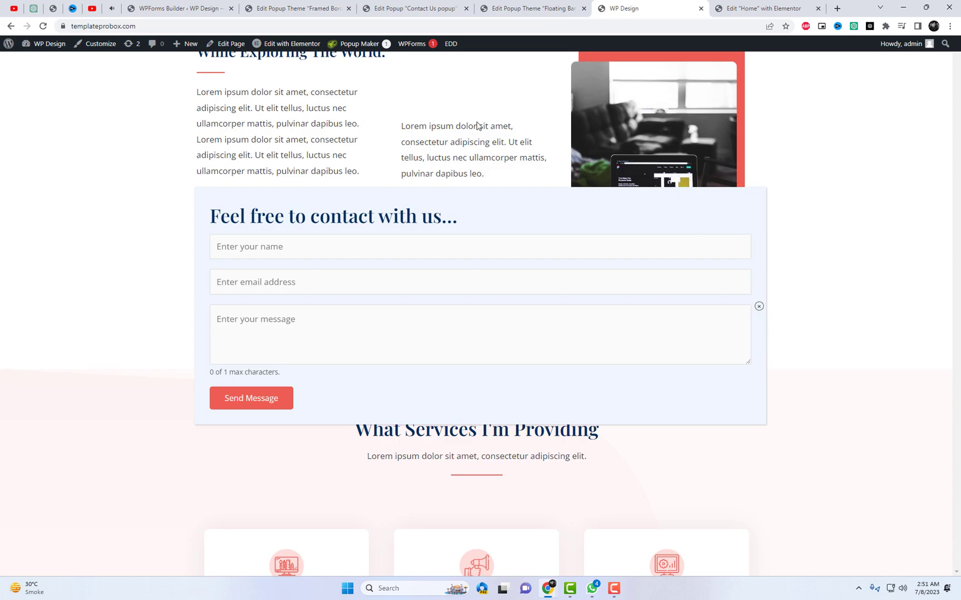
Disable the Contact Us popup in the All Popups list and start creating a new popup
click(171, 6)
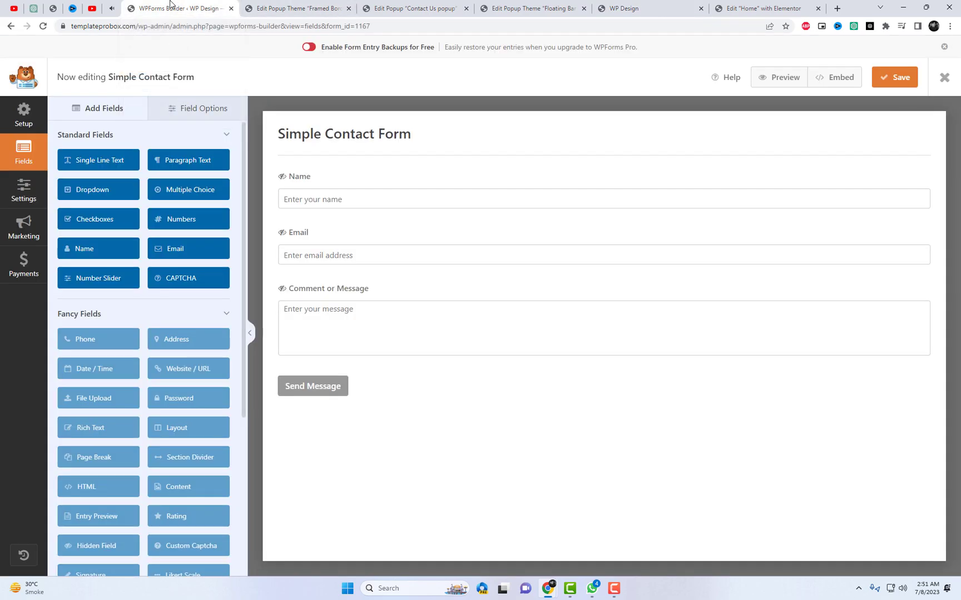
click(298, 8)
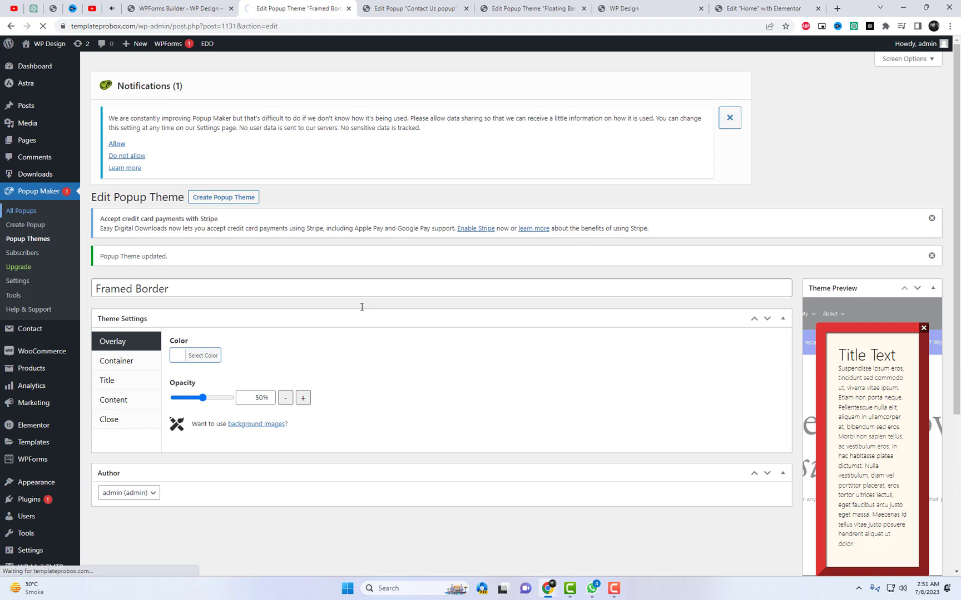
click(259, 335)
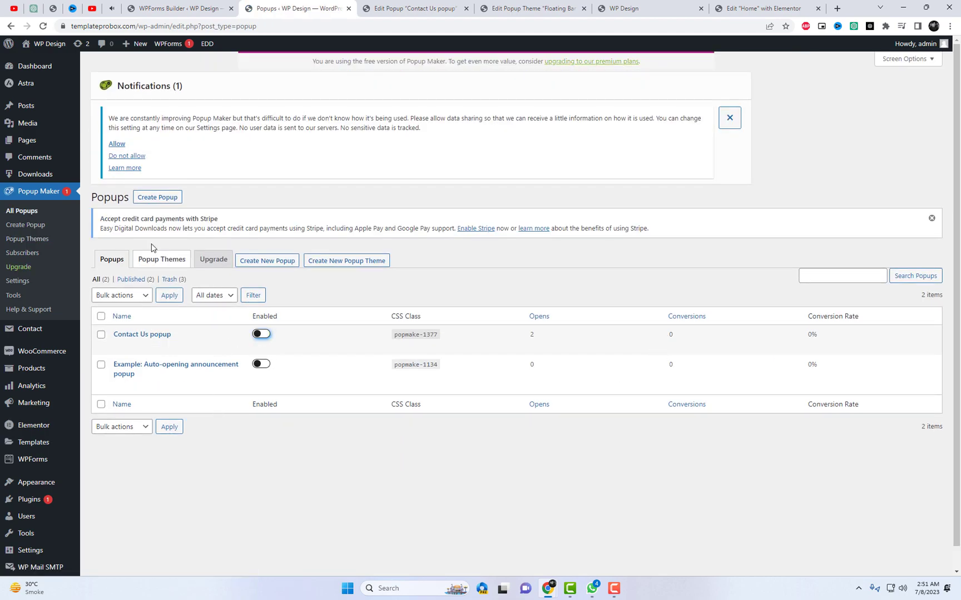
click(157, 197)
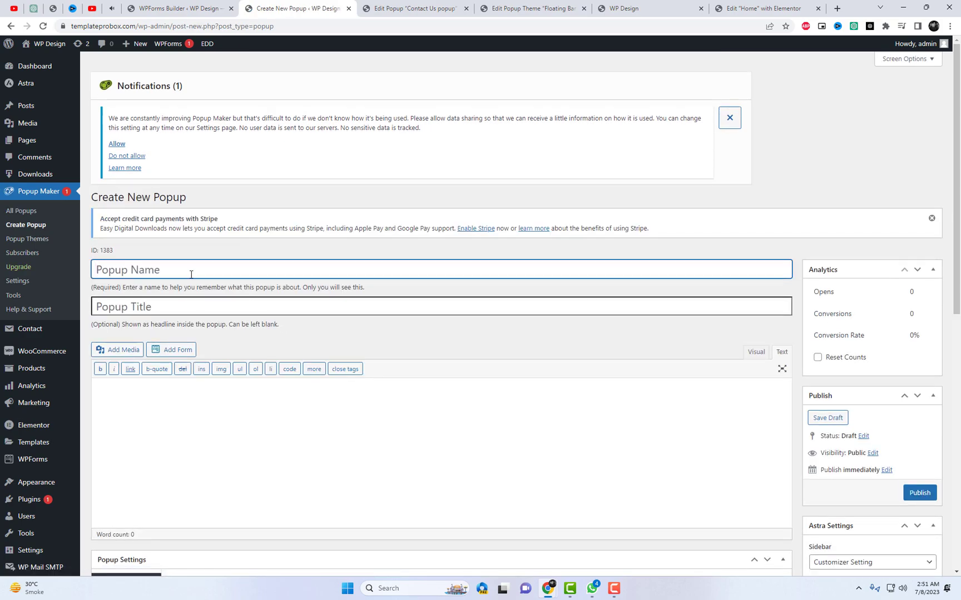
Name the new popup 'New popup' and begin editing its content
text(New popup)
scroll(271, 363, down, 2)
click(255, 341)
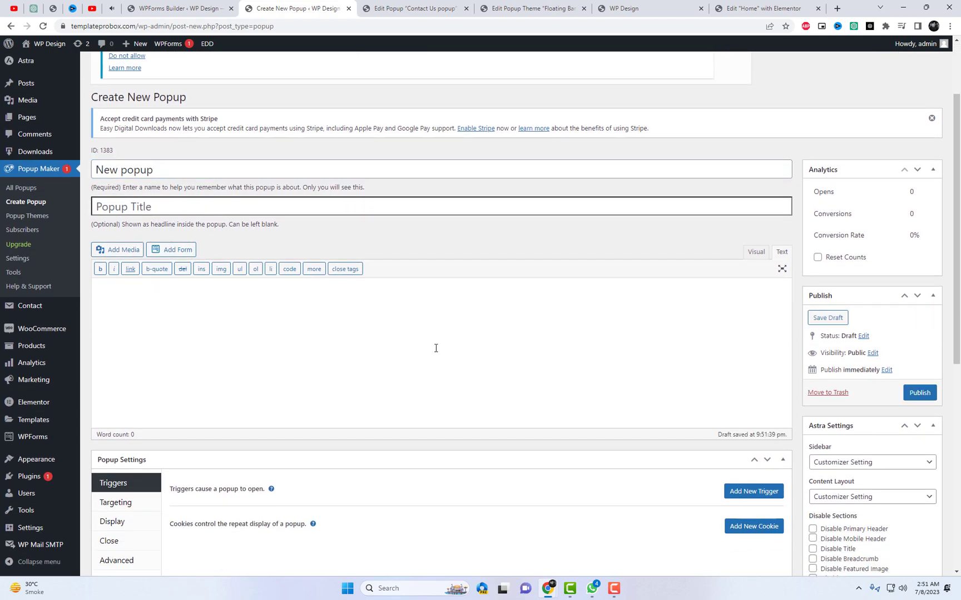
click(208, 1)
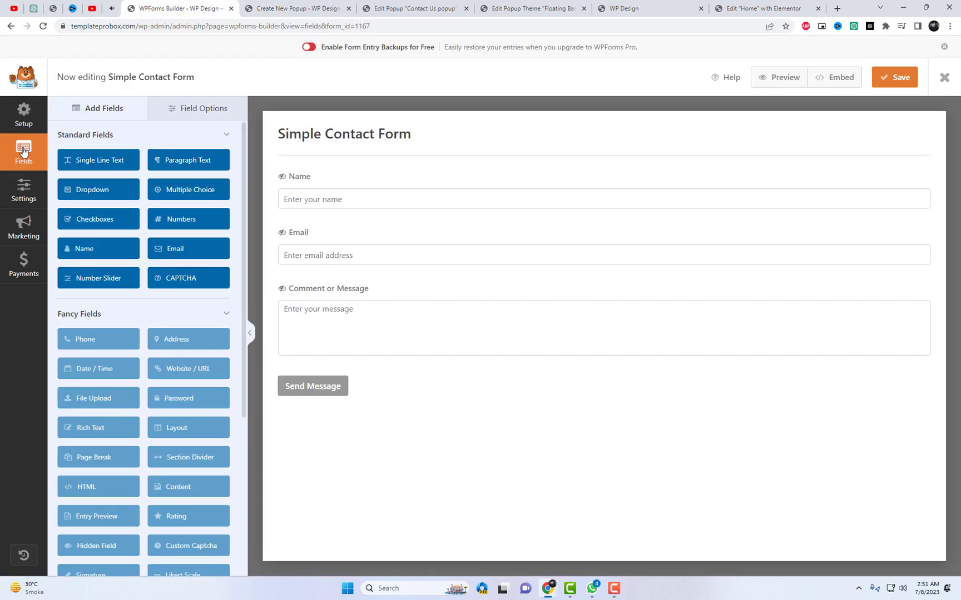
Copy the Newsletter Signup Form shortcode [wpforms id="1165"] from All Forms into the new popup's content
click(10, 27)
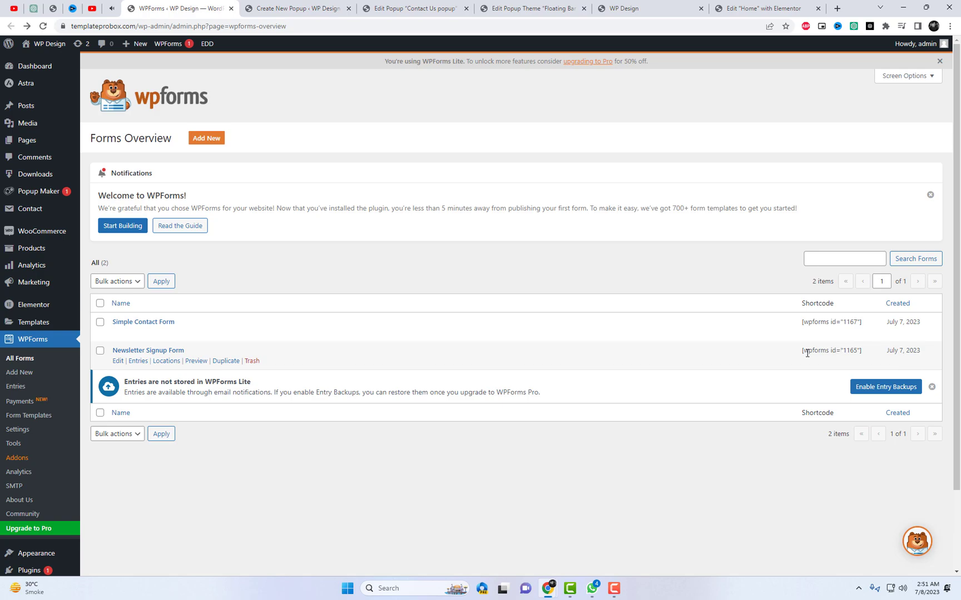
drag(802, 351, 848, 351)
triple_click(851, 350)
key(ctrl+c)
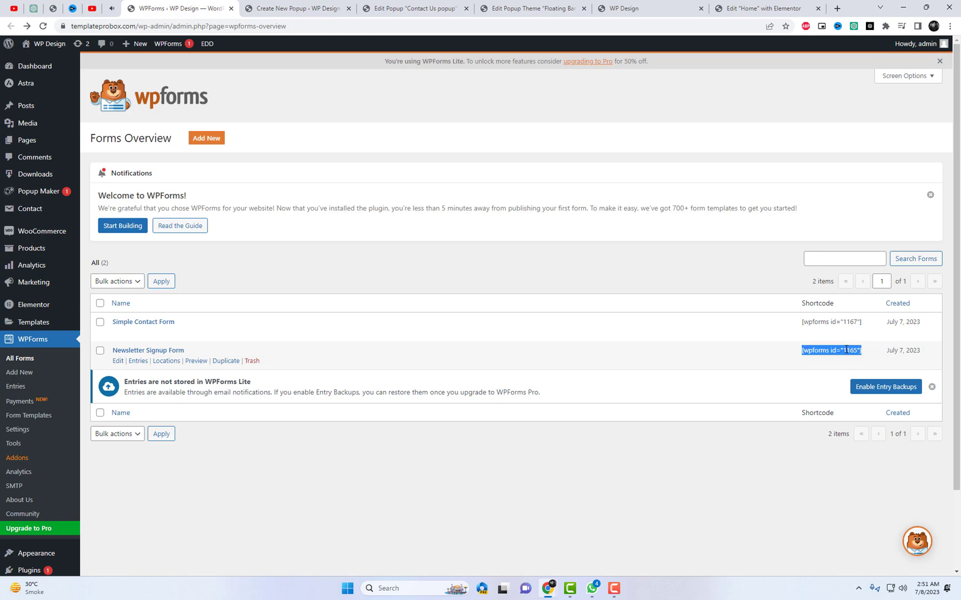
click(298, 8)
click(217, 299)
key(ctrl+v)
Copy the 'Newsletter Signup Form' title and open a blank line above the popup's shortcode
click(179, 8)
drag(191, 354, 115, 346)
key(ctrl+c)
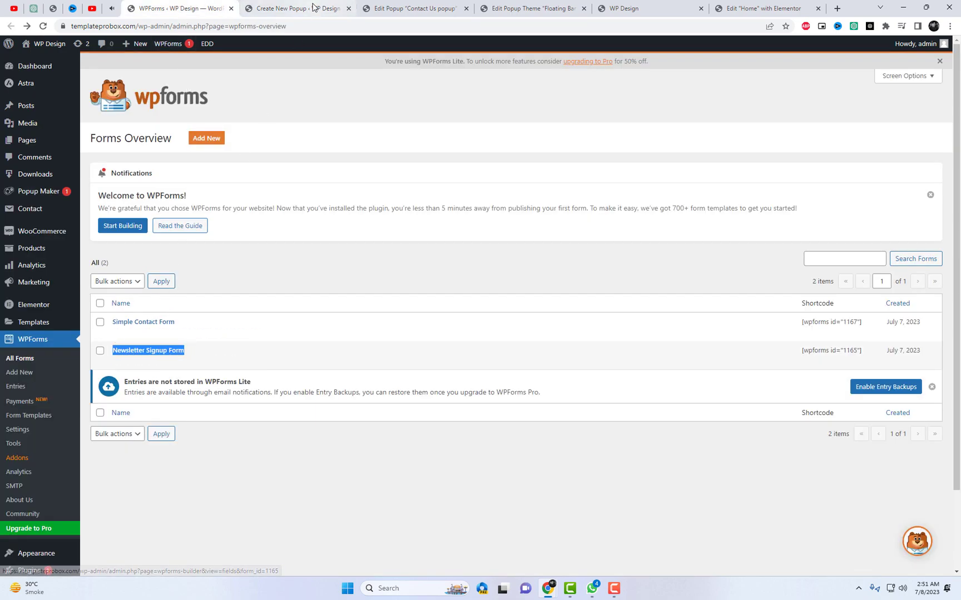
click(297, 8)
click(97, 289)
key(Return)
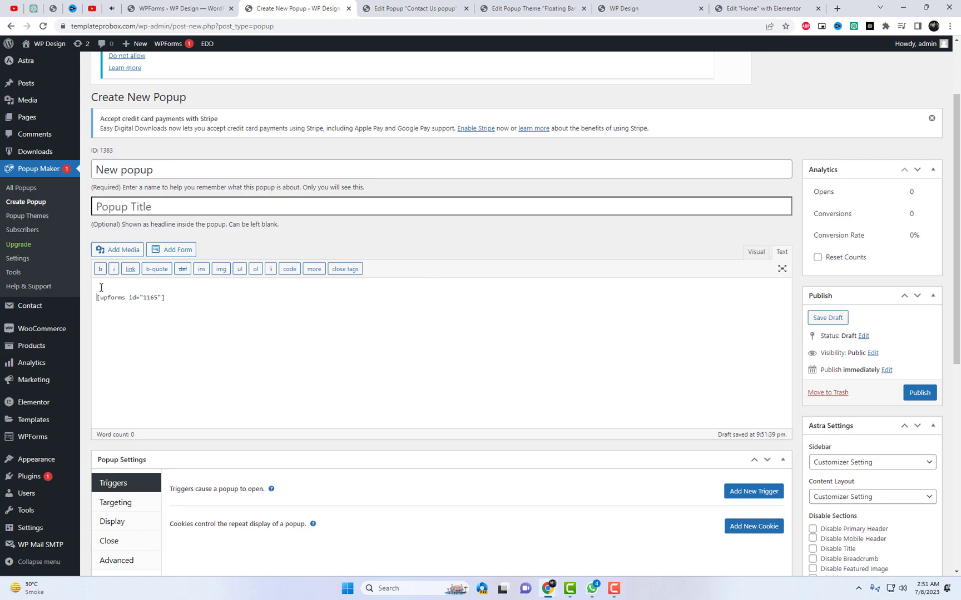
Add the heading <h4>Newsletter Signup Form</h4> above the shortcode and start a new trigger
key(ctrl+v)
text(<h4>)
scroll(556, 408, down, 2)
click(744, 392)
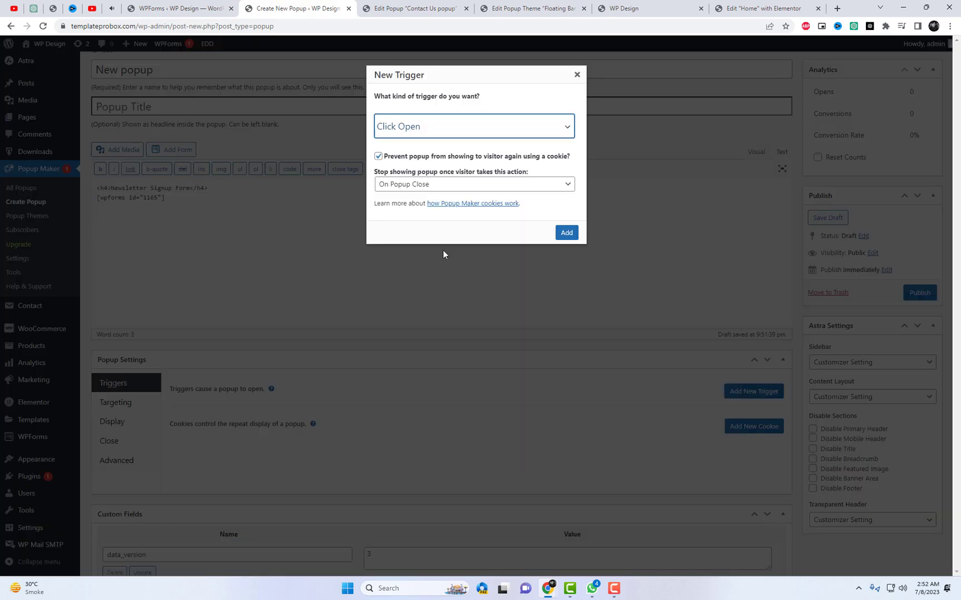
Add a Time Delay / Auto Open trigger that stops showing after Subscription Form: Successful
click(438, 128)
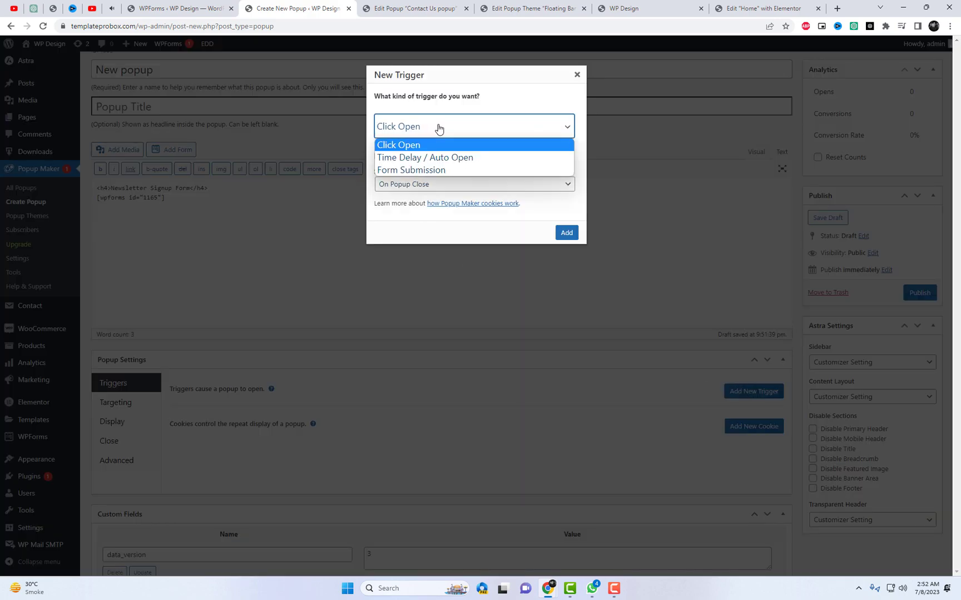
click(436, 157)
click(418, 185)
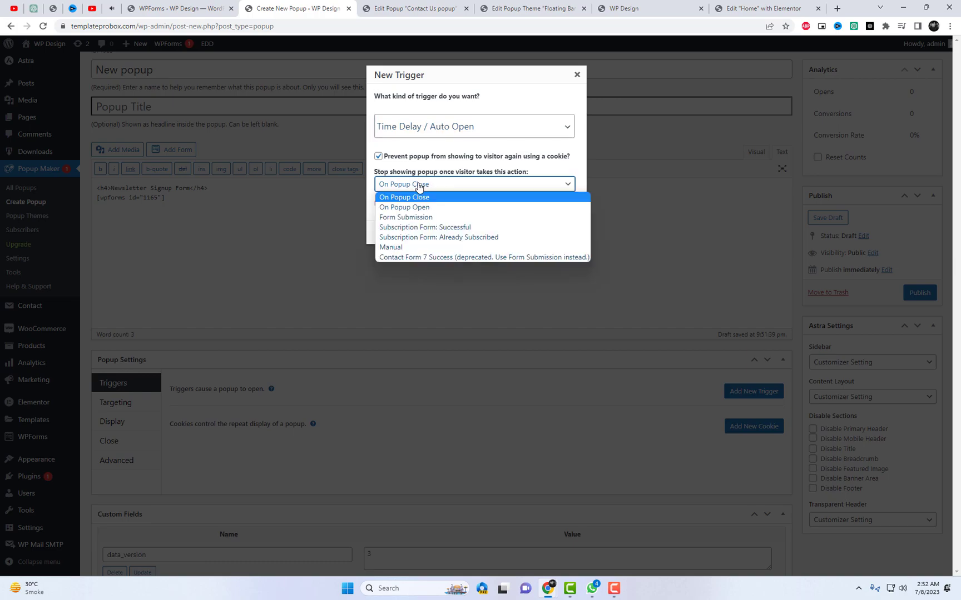
click(410, 247)
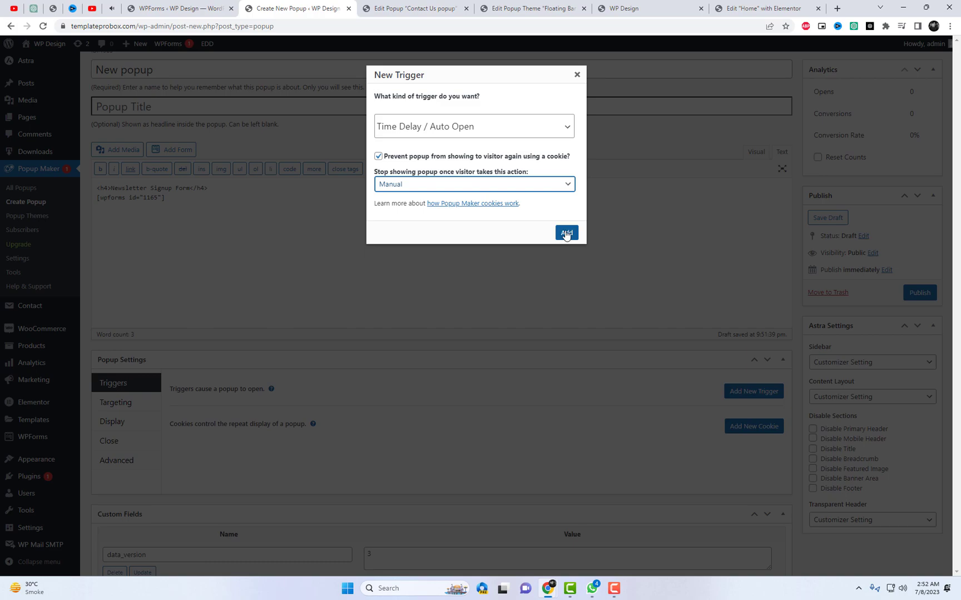
click(502, 186)
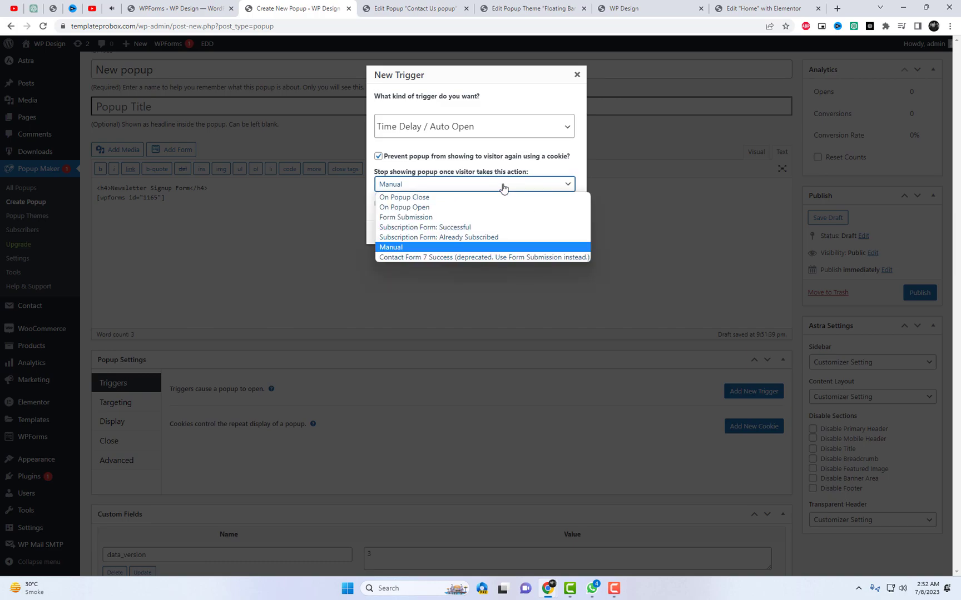
click(467, 227)
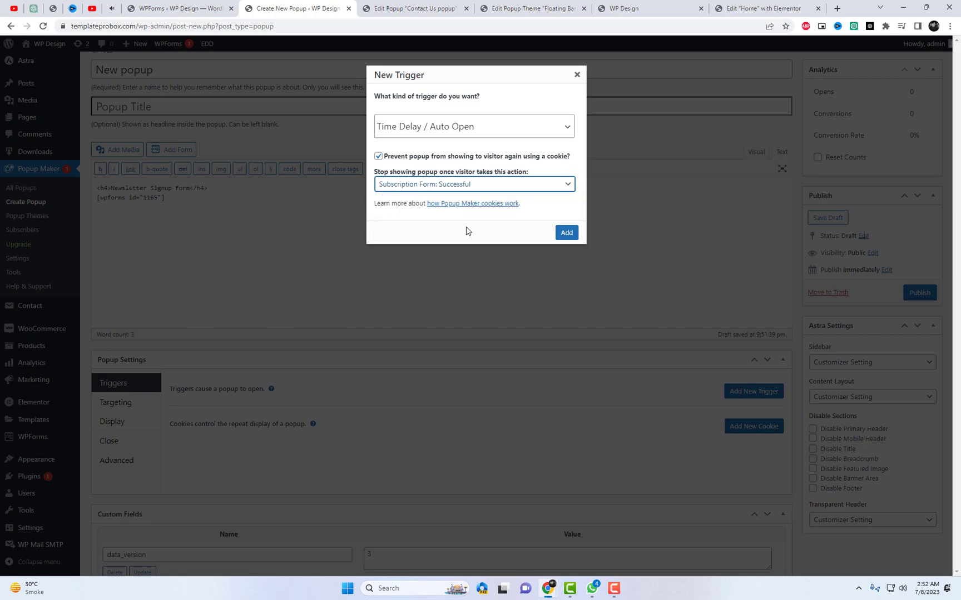
drag(534, 176, 372, 170)
click(566, 233)
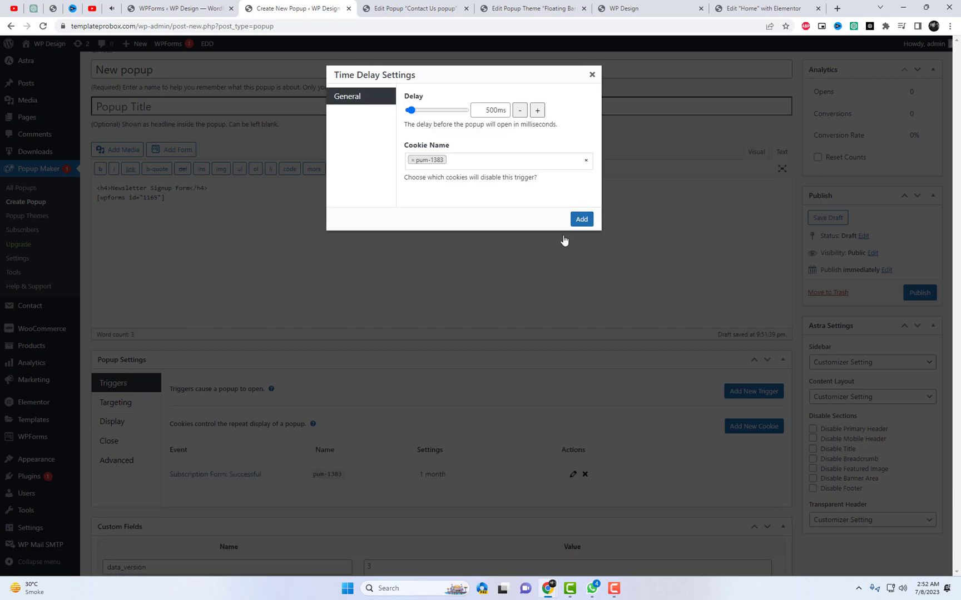
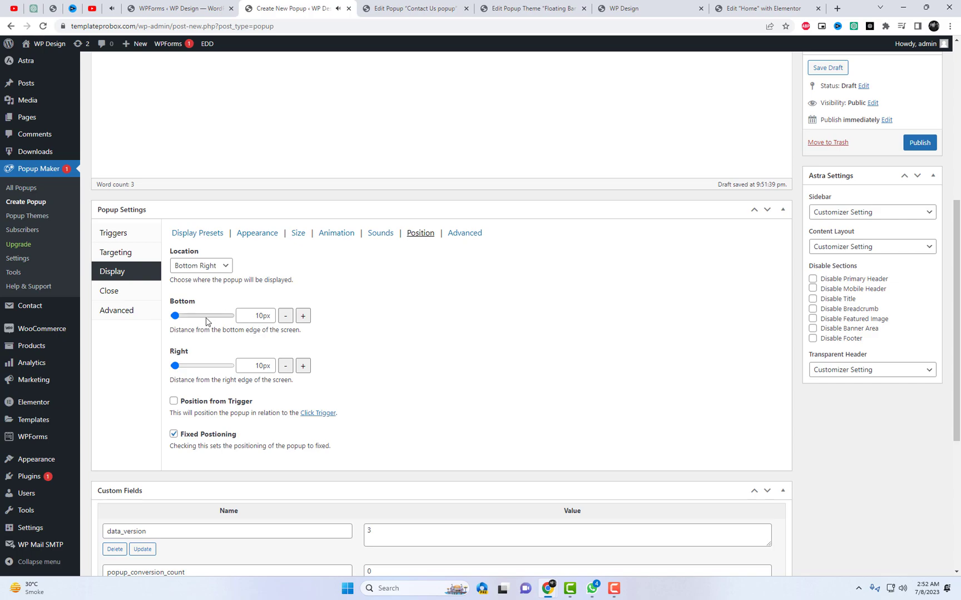
Raise the popup's Bottom offset to 16px
click(303, 317)
click(303, 317)
click(303, 317)
click(303, 317)
click(303, 316)
click(304, 317)
Turn on Close on Form Submission in the popup's close settings
click(109, 293)
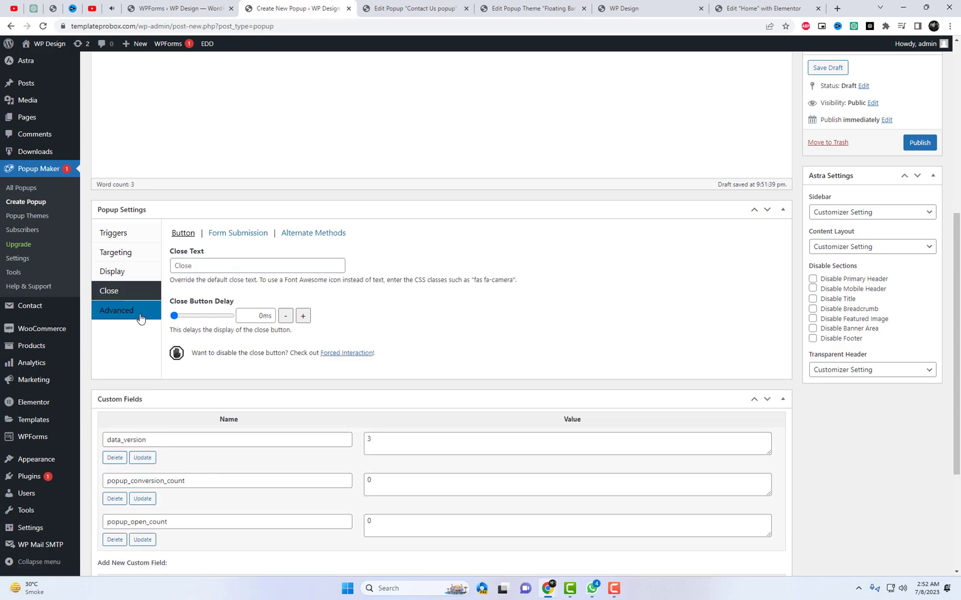
click(241, 235)
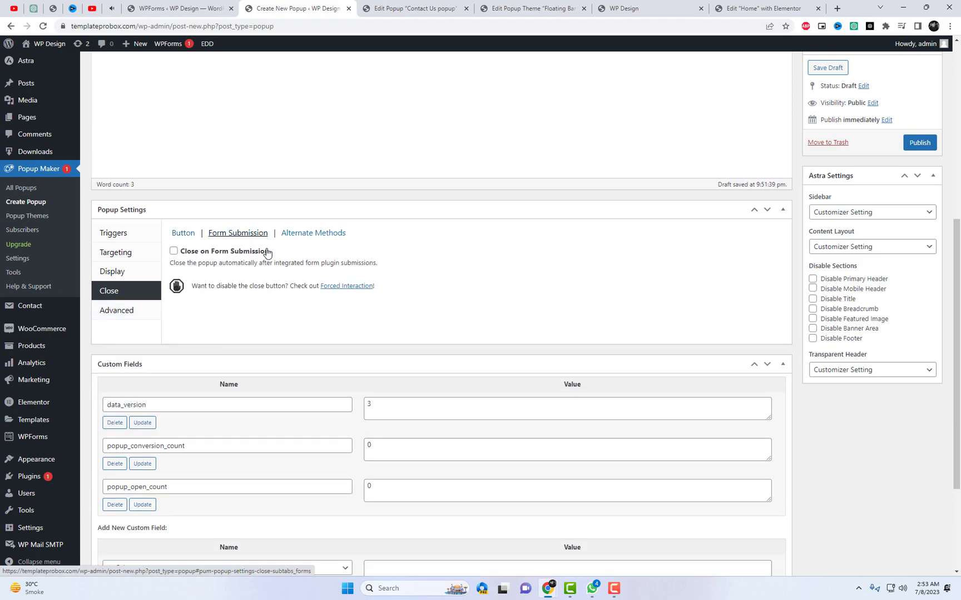
click(173, 251)
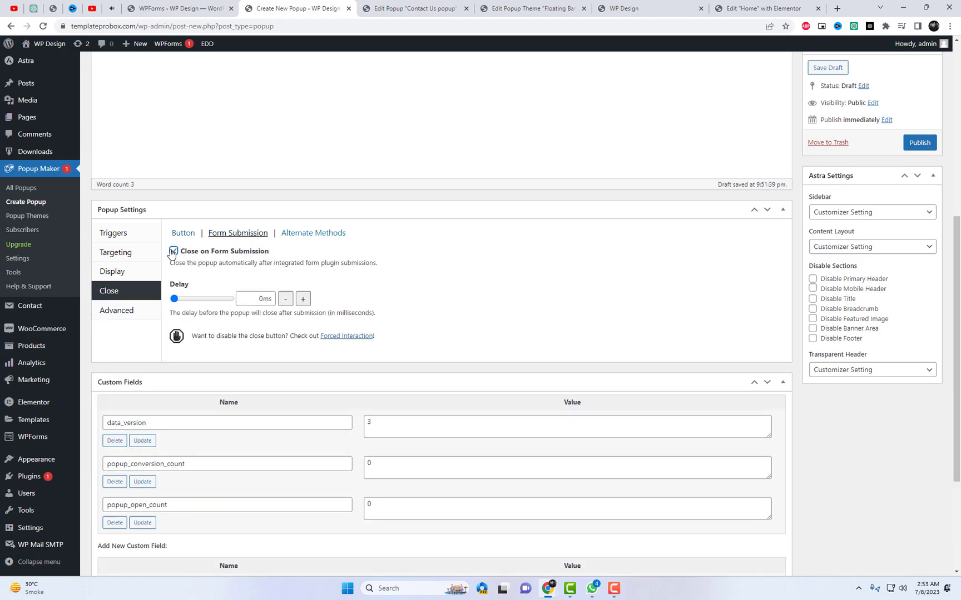
Review the alternate close and advanced options, then publish the popup
click(313, 236)
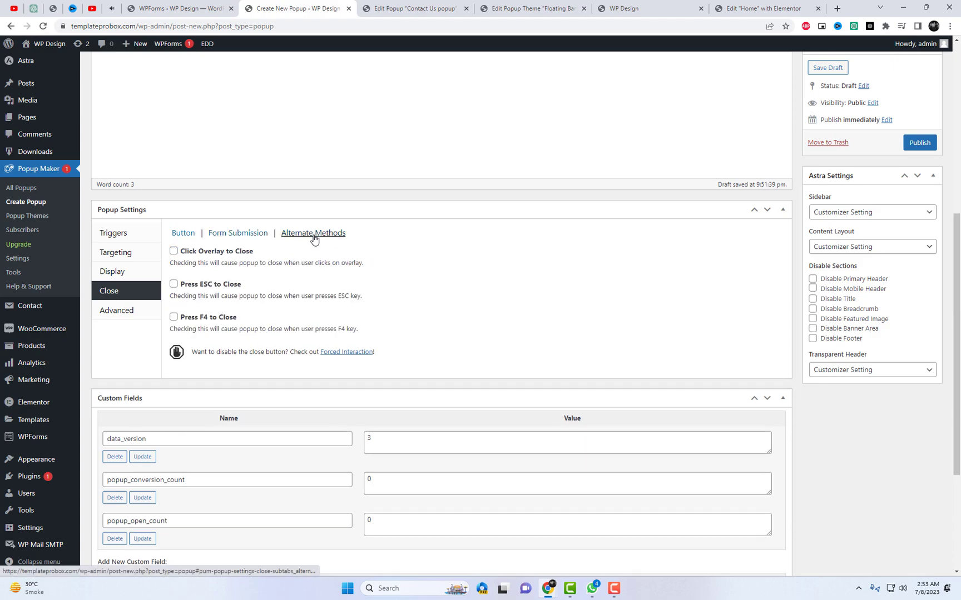
click(134, 317)
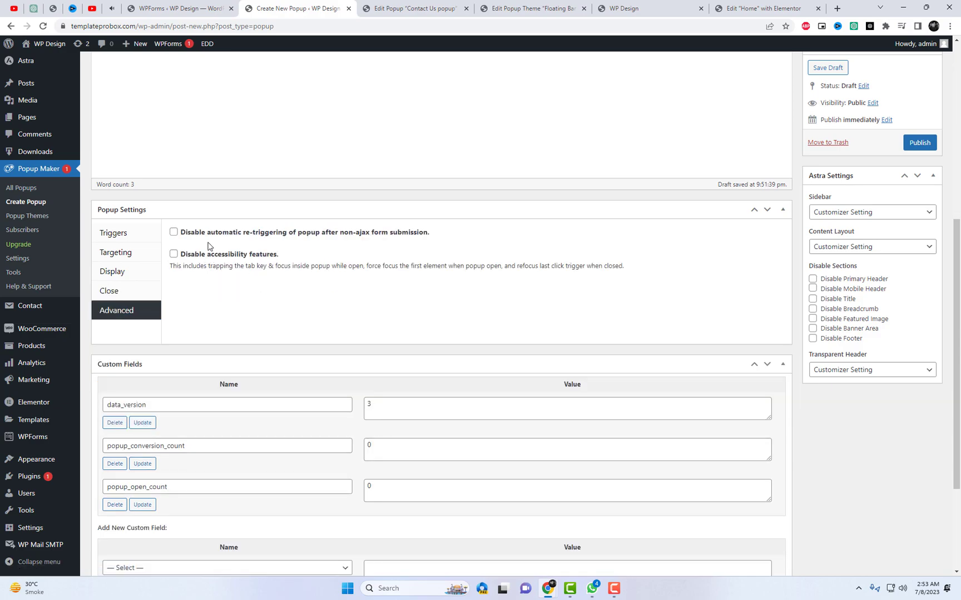
click(125, 289)
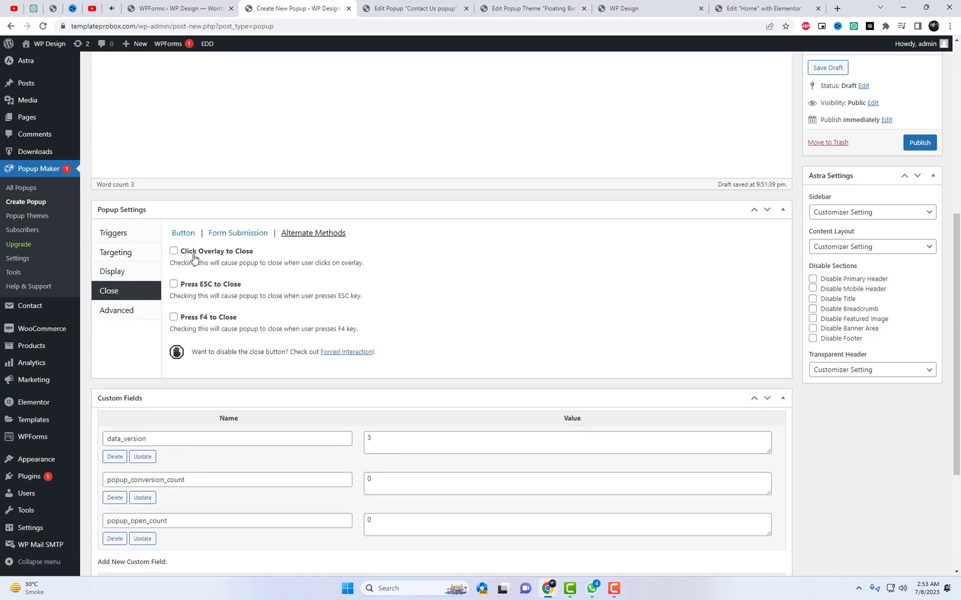
click(919, 143)
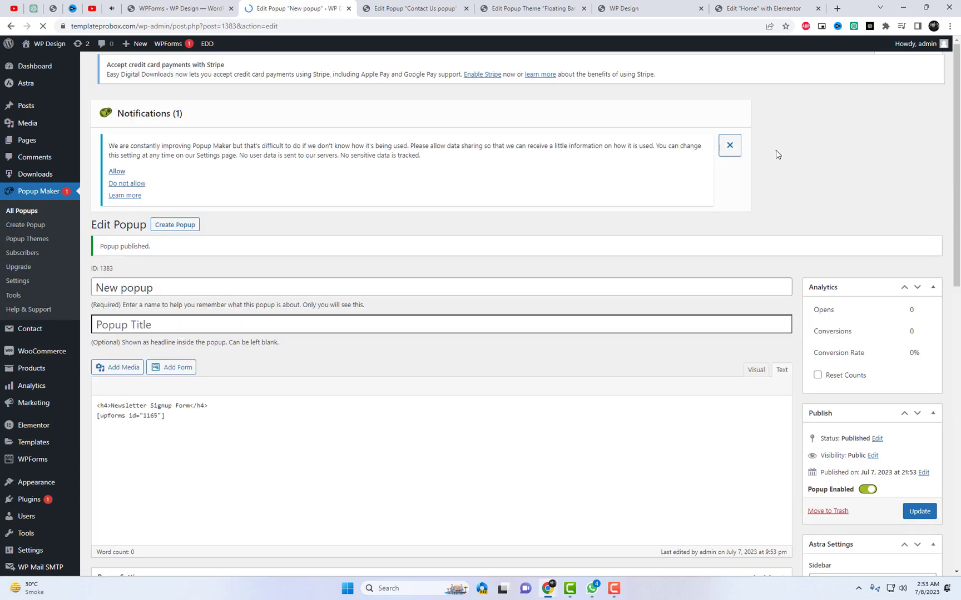
Reload the live site to preview the newsletter popup
click(629, 3)
right_click(792, 96)
click(811, 129)
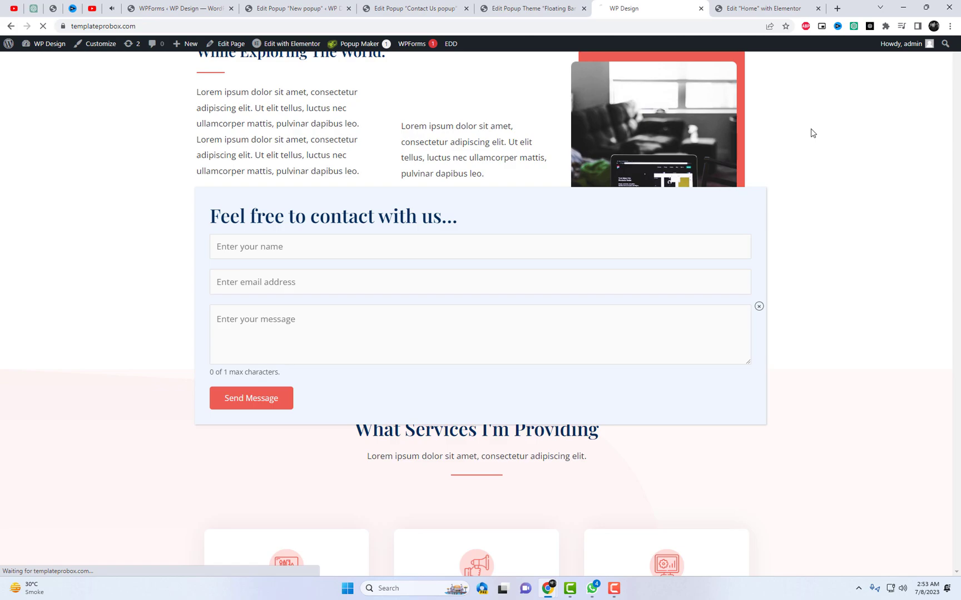
scroll(854, 296, down, 15)
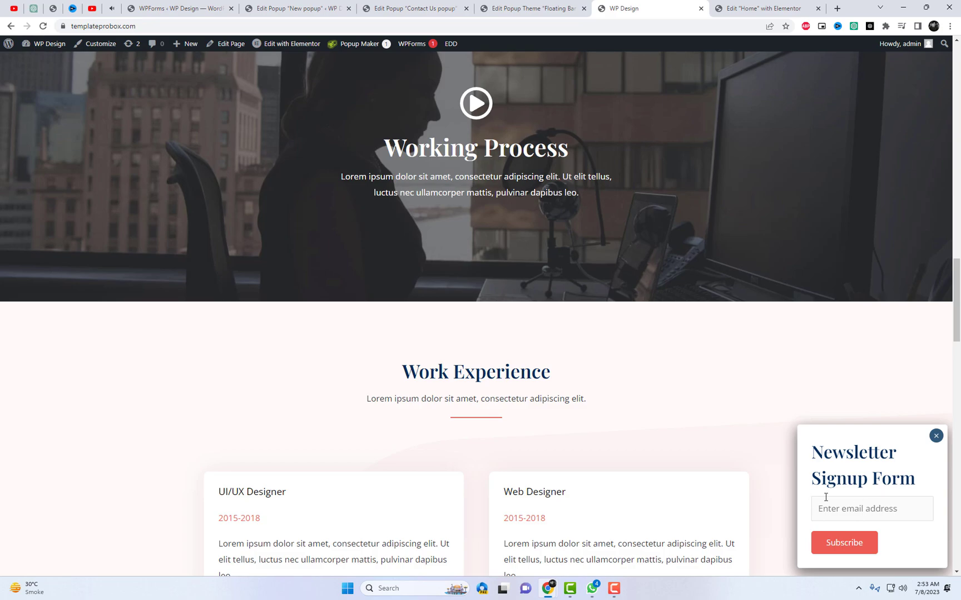
scroll(825, 498, up, 10)
Save the heading as h6 instead of h4 and reload the site to check it
click(287, 8)
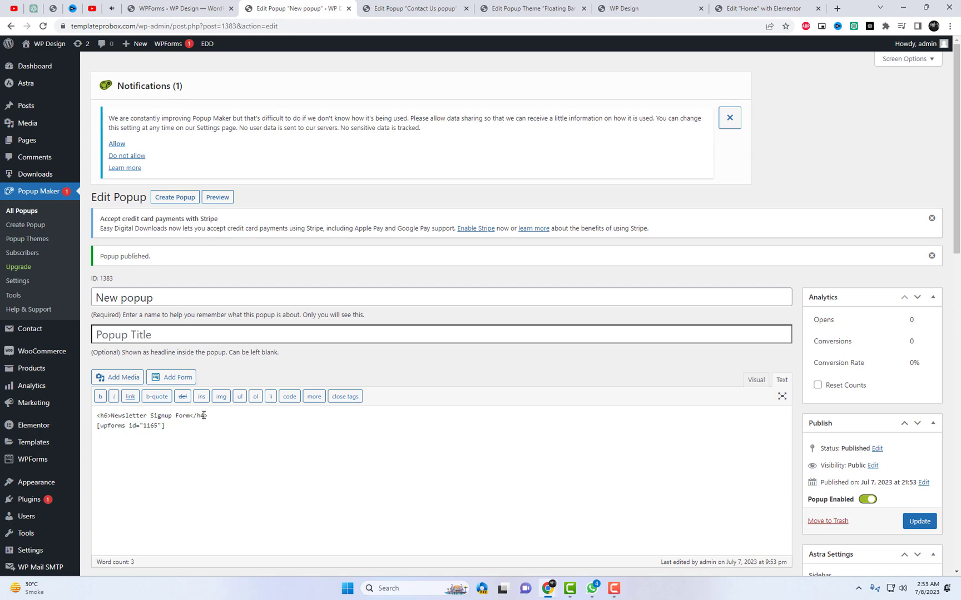
click(919, 521)
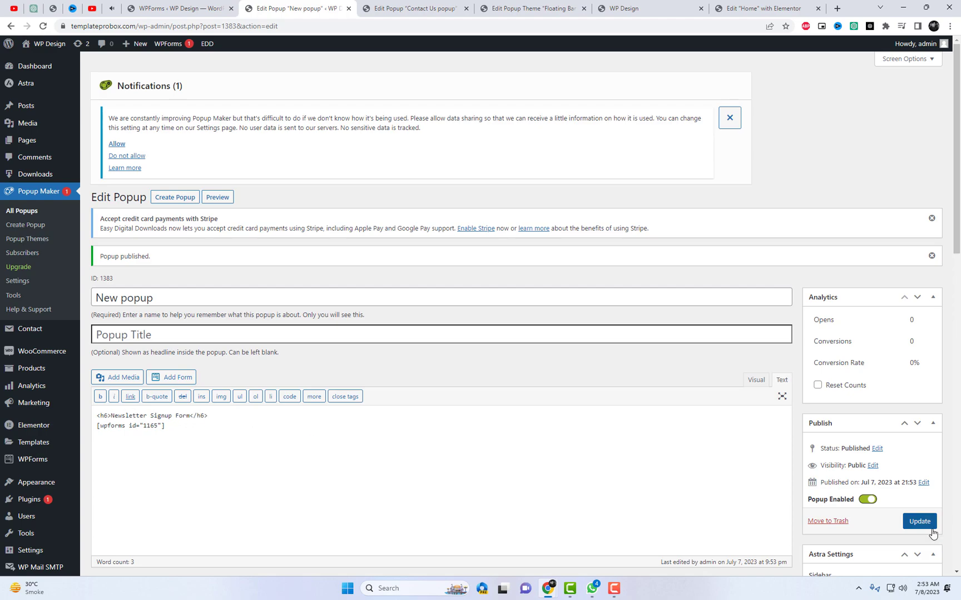
click(626, 9)
right_click(773, 134)
click(790, 162)
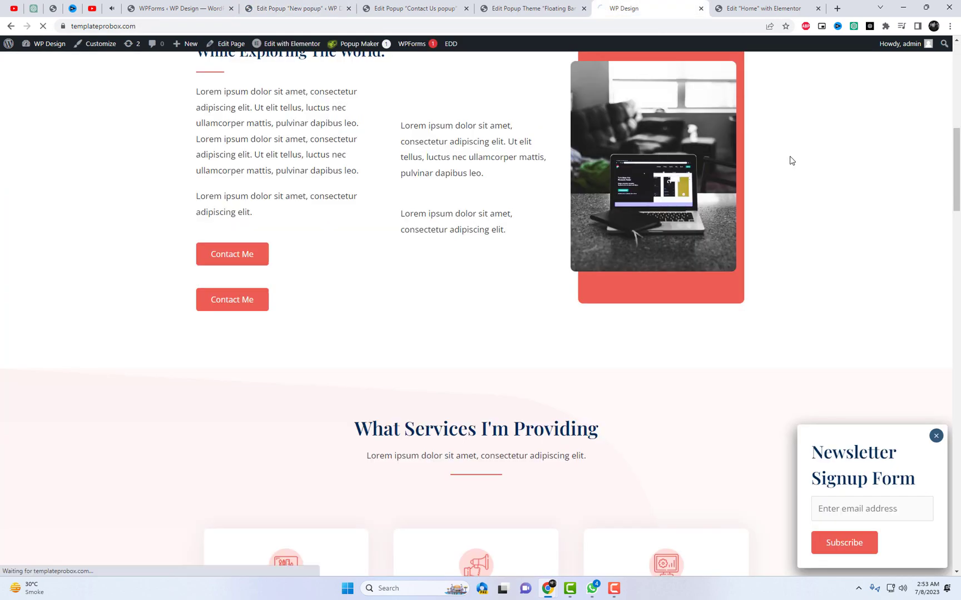
scroll(861, 289, down, 20)
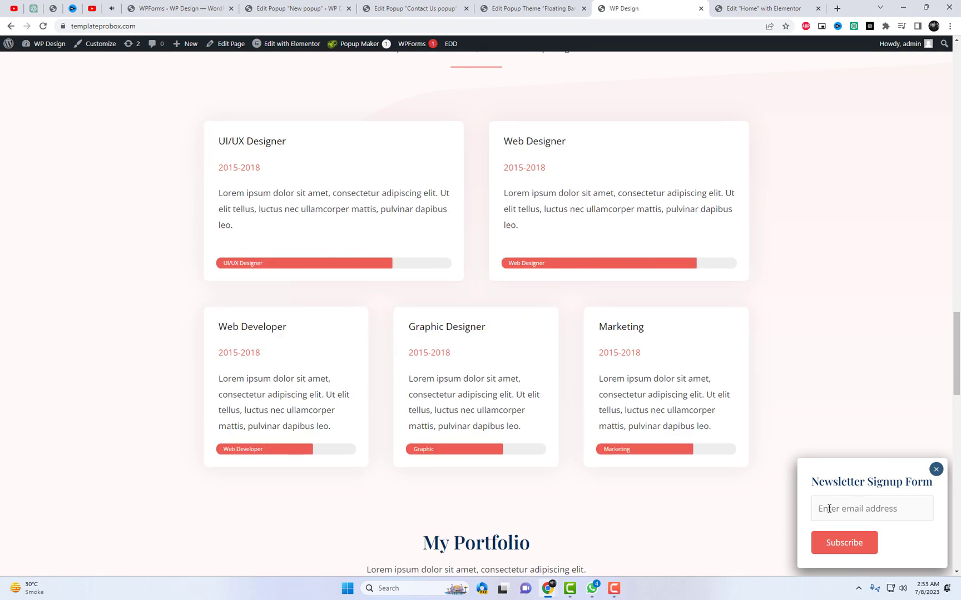
click(288, 4)
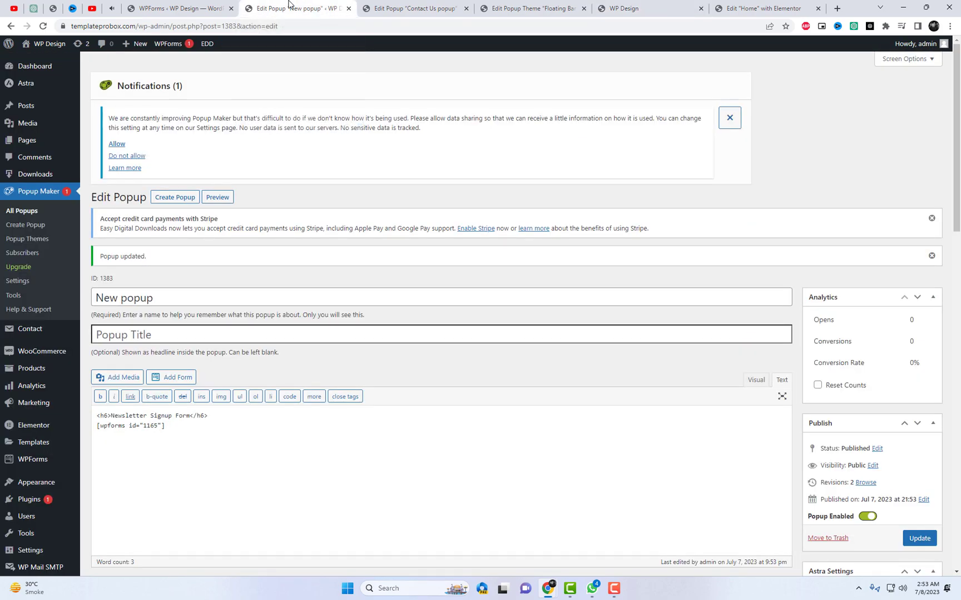
Change the popup's Display > Size custom width from 300 to 450 px and update
scroll(260, 410, down, 2)
scroll(274, 400, down, 4)
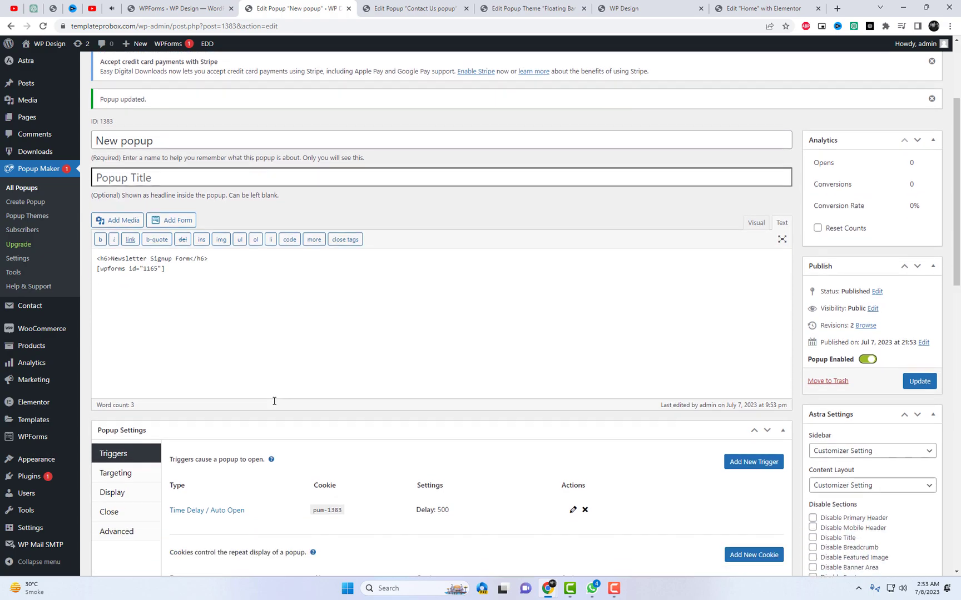
click(129, 356)
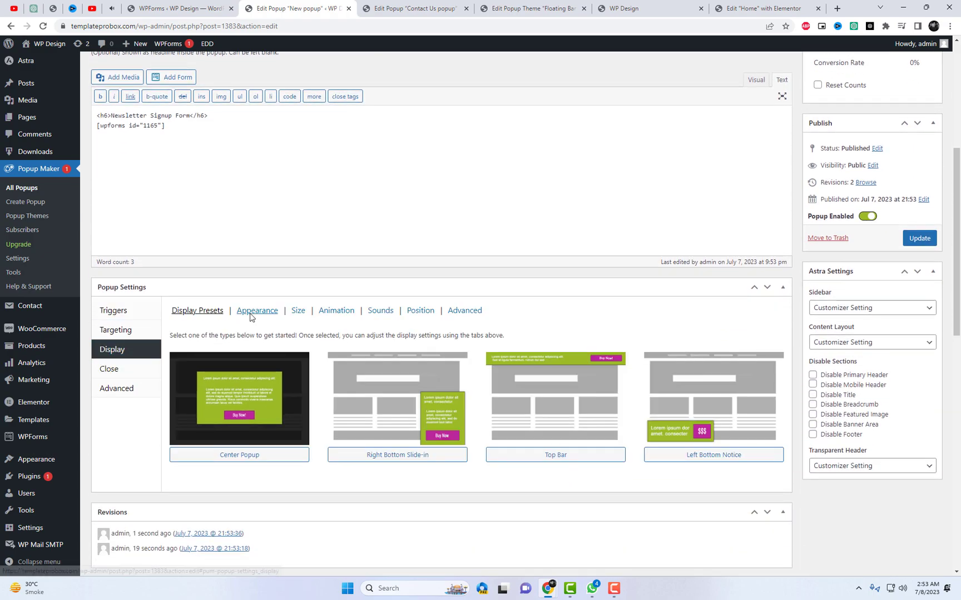
click(251, 315)
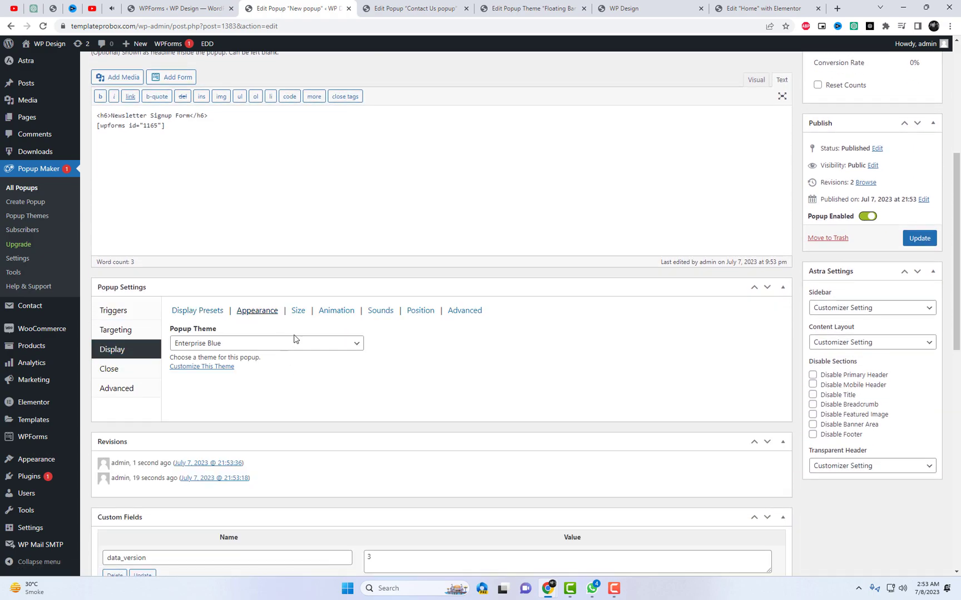
click(298, 311)
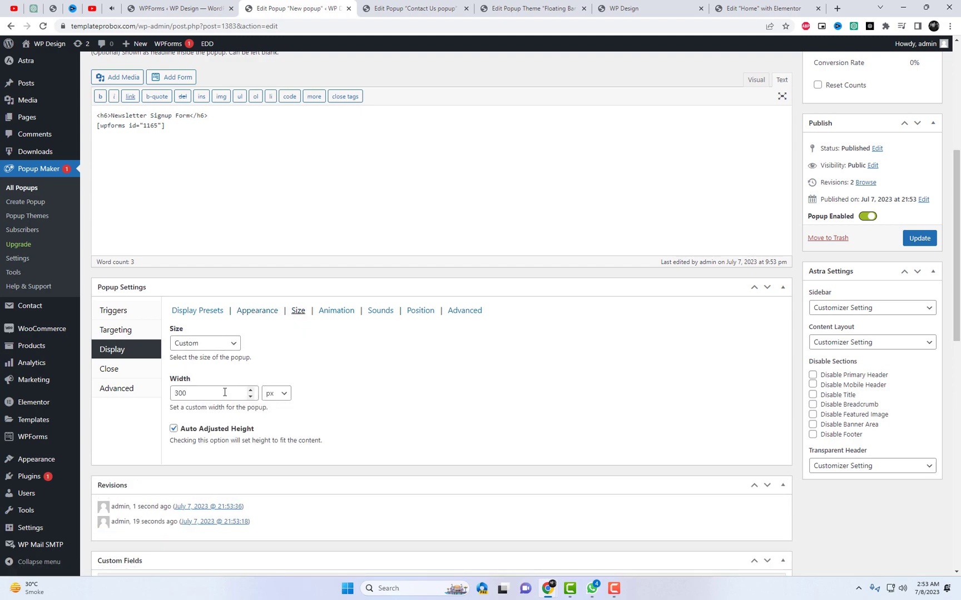
drag(224, 394, 170, 393)
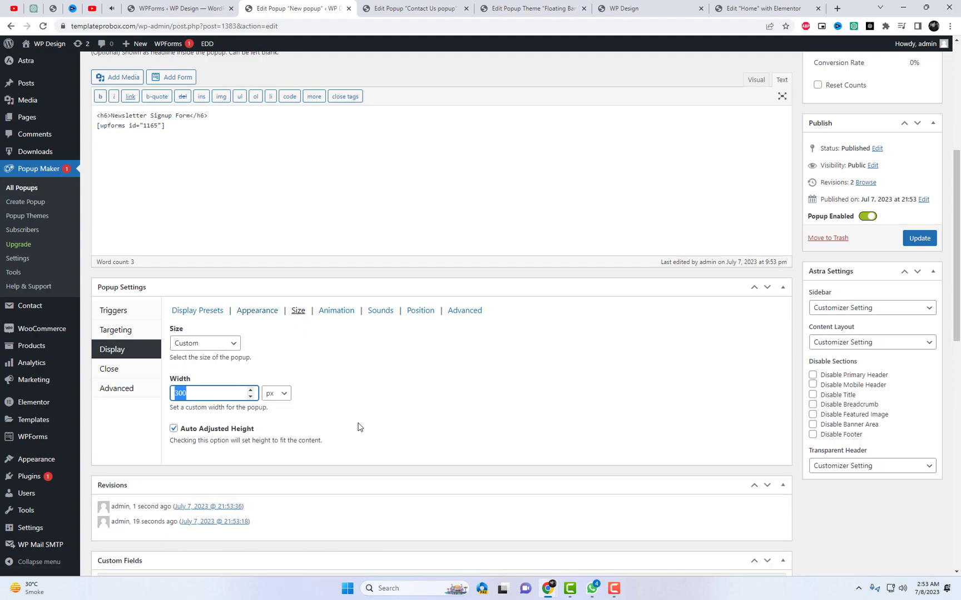
text(450)
click(920, 238)
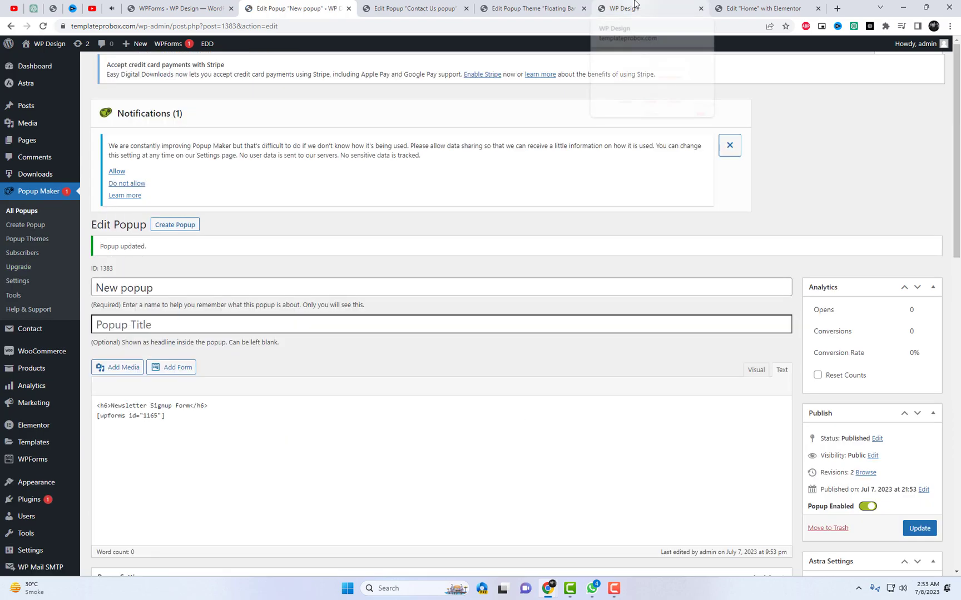
Reload the live site to see the wider popup
click(628, 9)
right_click(845, 174)
click(834, 206)
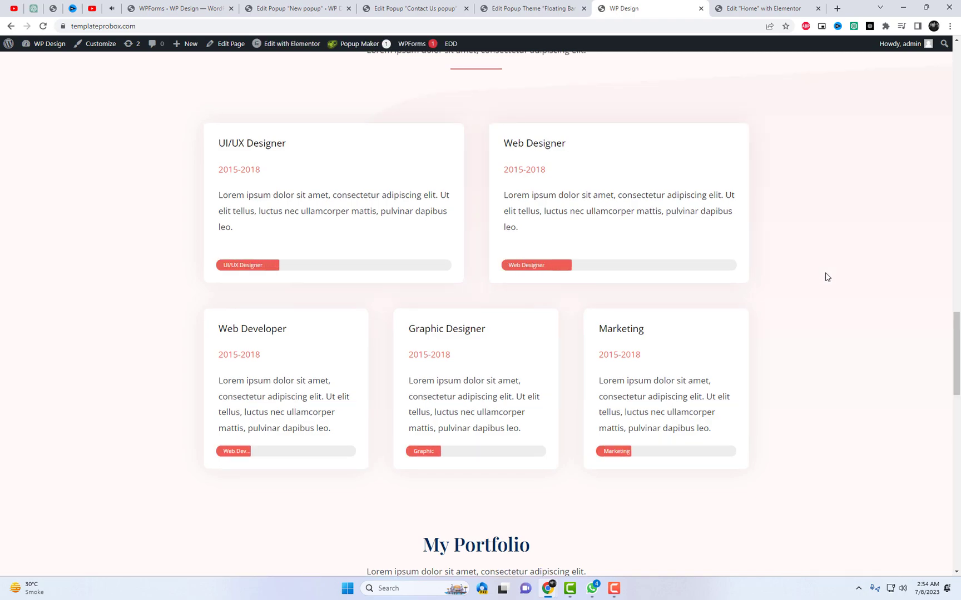
Subscribe through the popup with a test email address and confirm it closes
scroll(823, 278, down, 3)
click(799, 509)
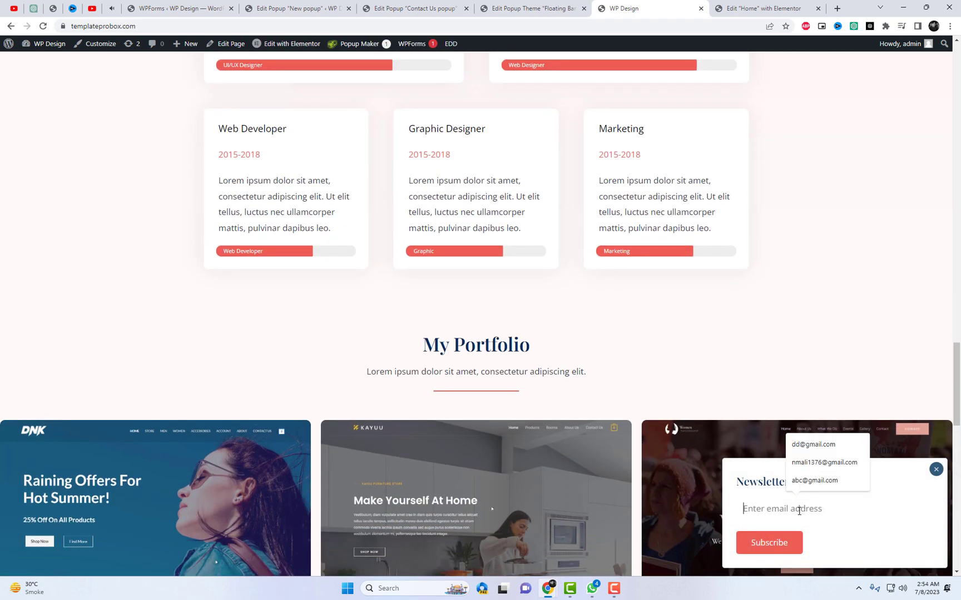
text(emai)
key(BackSpace)
key(BackSpace)
key(BackSpace)
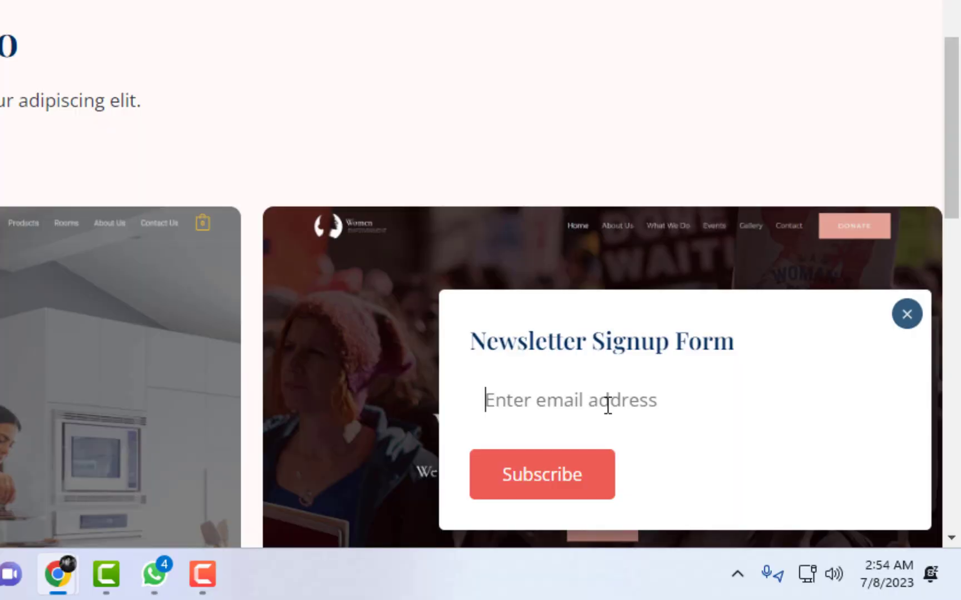
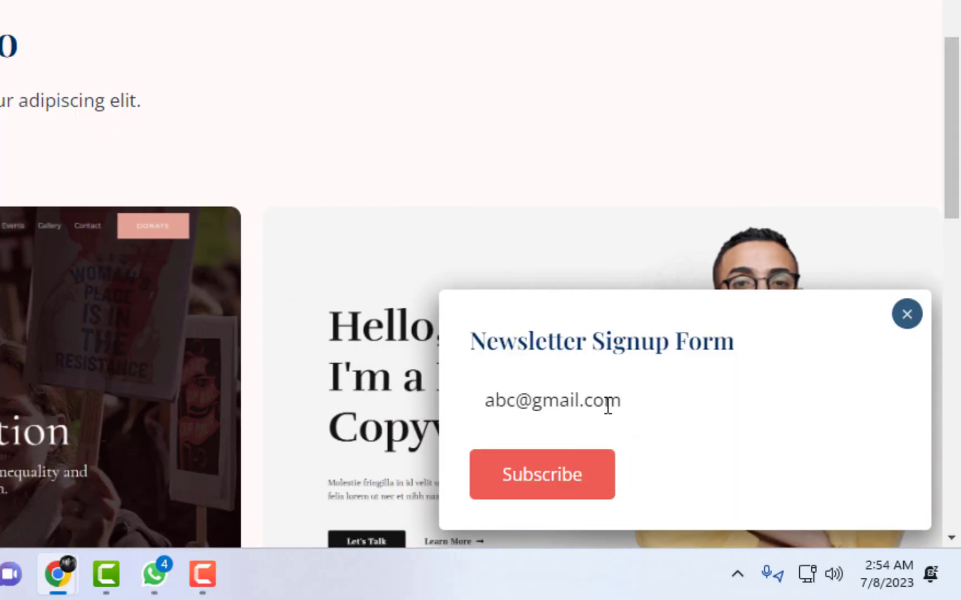
click(589, 483)
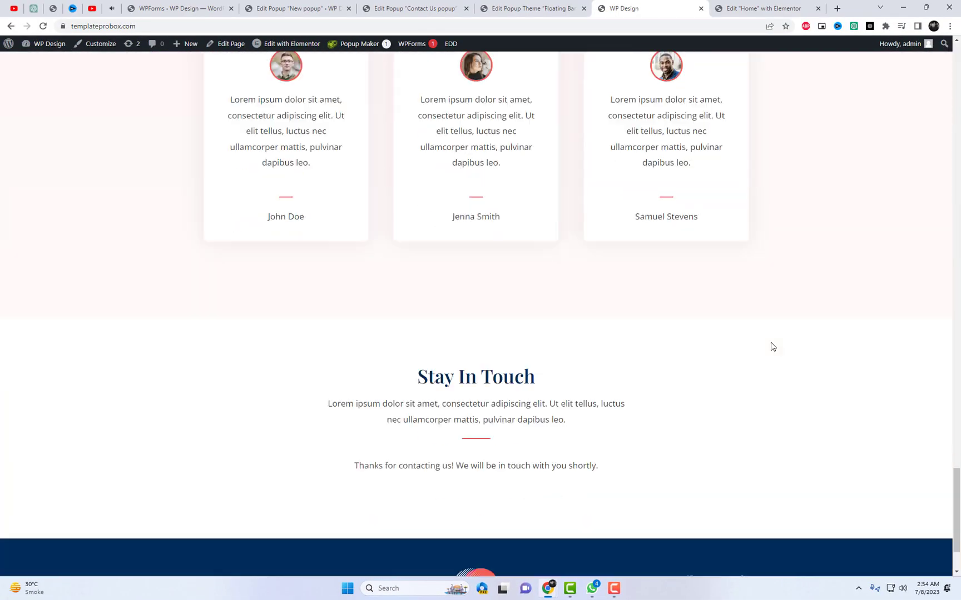
scroll(771, 346, down, 2)
scroll(795, 368, up, 15)
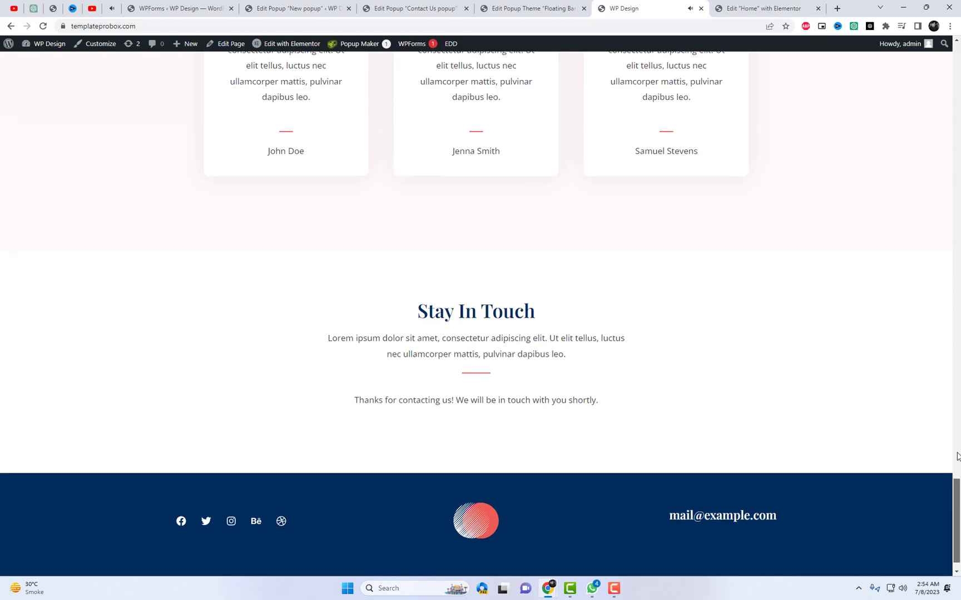